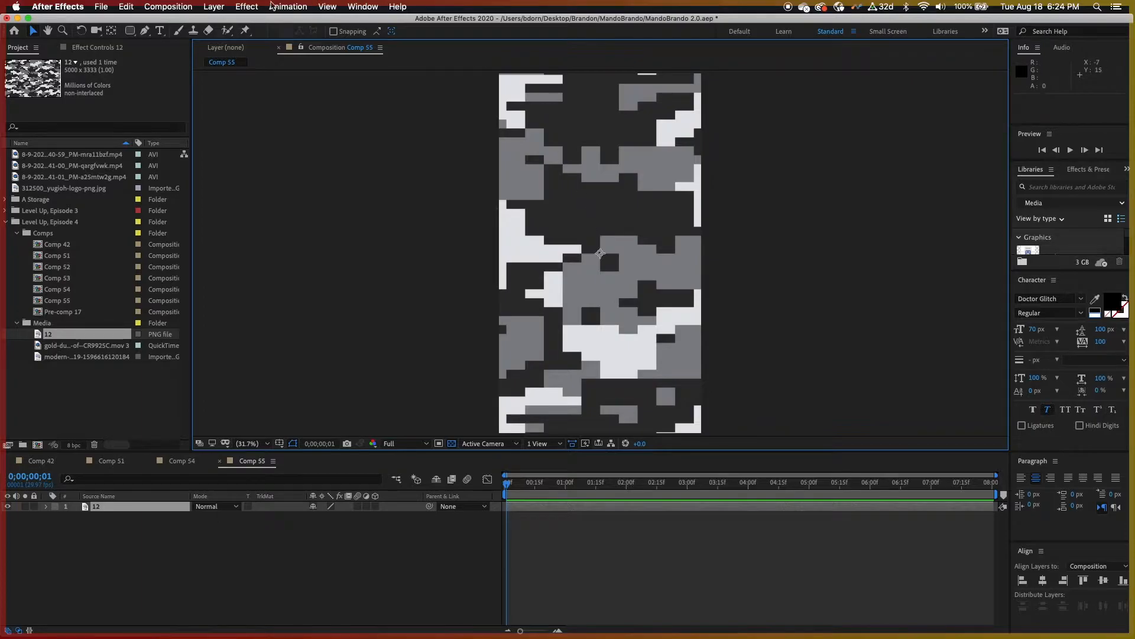
Apply the Lumetri Color effect to the camouflage layer 12 and set its white balance temperature to 98
{"action": "left_click", "coordinate": [245, 7]}
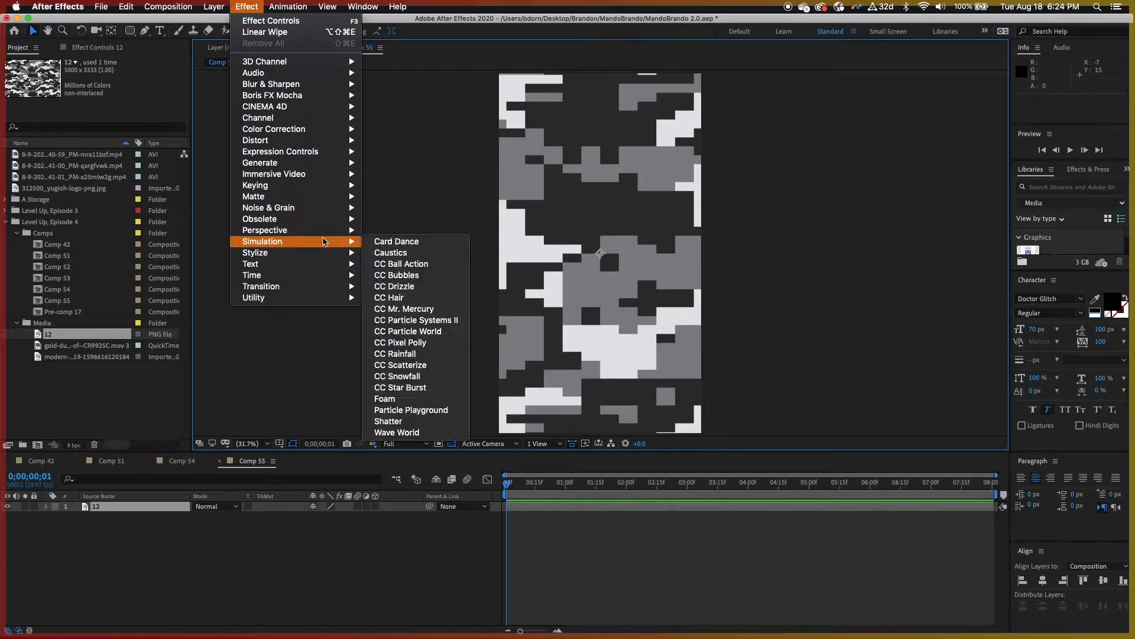
{"action": "mouse_move", "coordinate": [295, 129]}
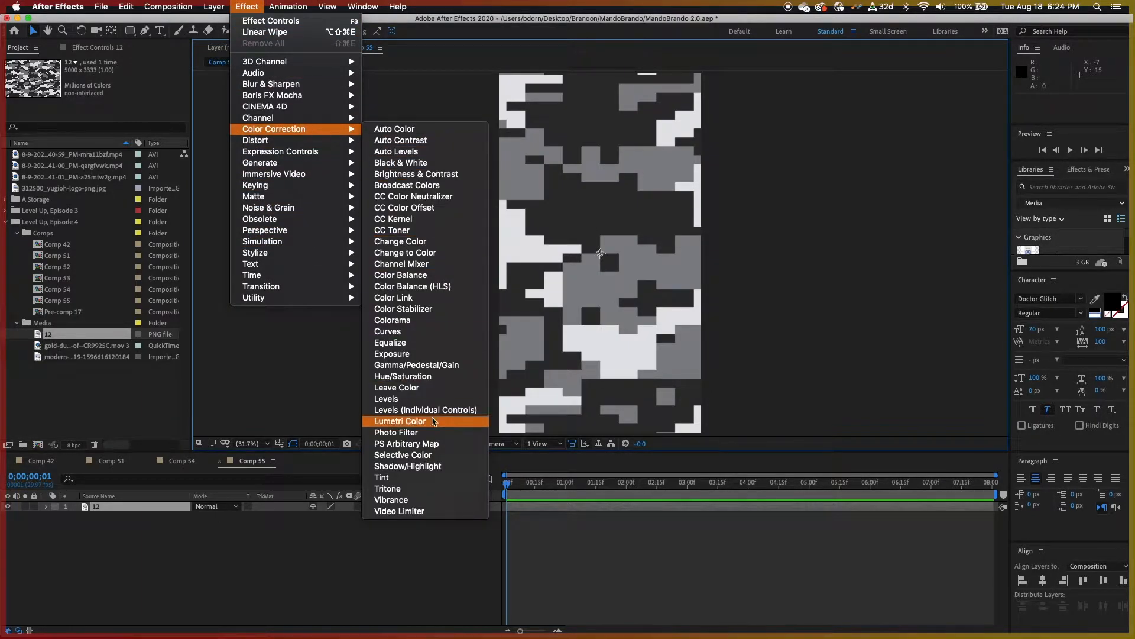
{"action": "left_click", "coordinate": [414, 422]}
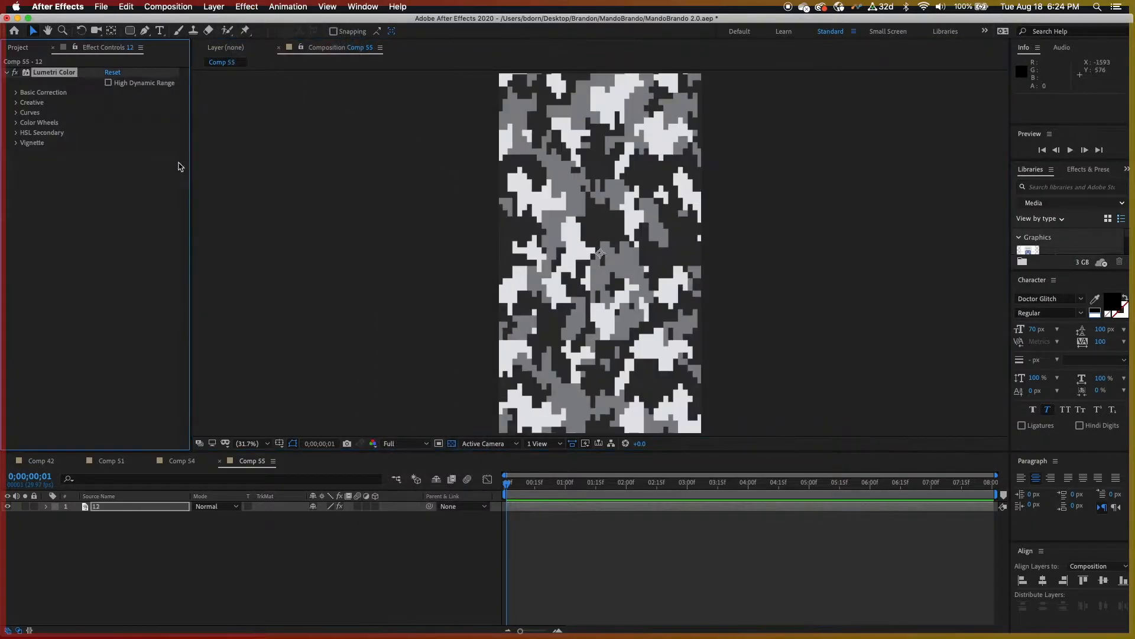
{"action": "left_click", "coordinate": [15, 93]}
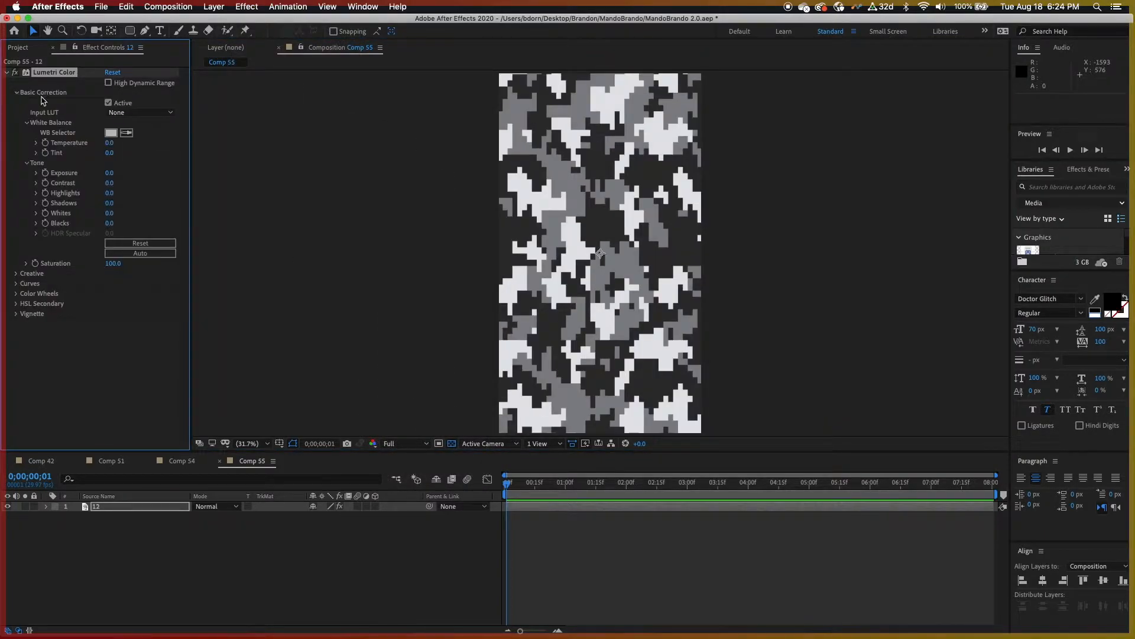
{"action": "left_click_drag", "start_coordinate": [109, 143], "coordinate": [188, 154]}
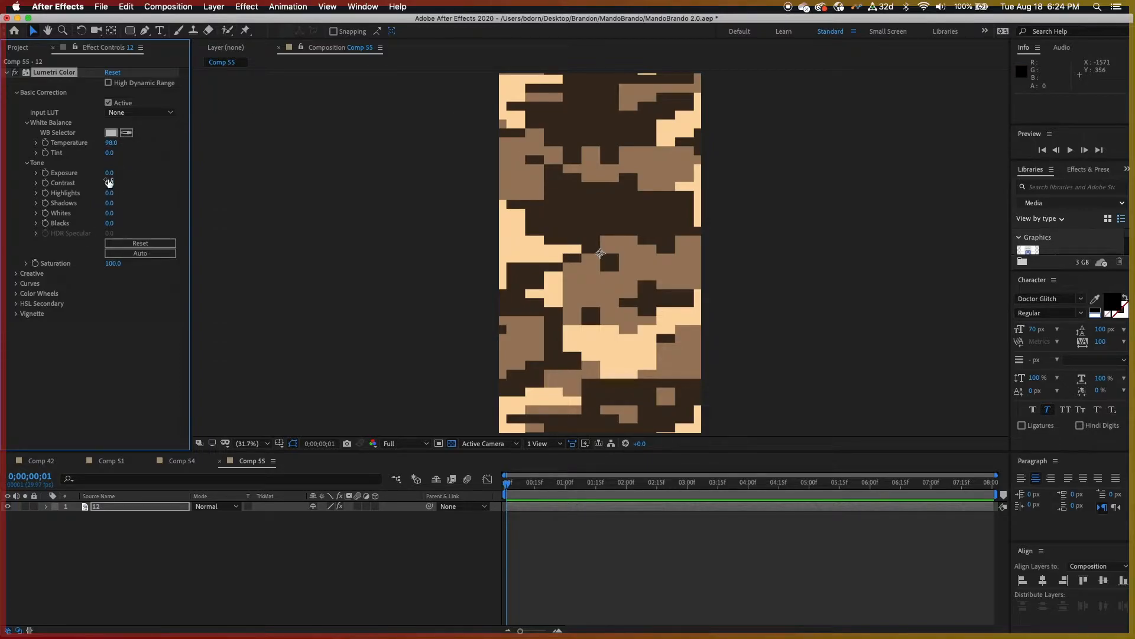
Set the camouflage layer's Lumetri Color contrast to -23 and saturation to 114
{"action": "left_click", "coordinate": [105, 184]}
{"action": "left_click_drag", "start_coordinate": [106, 185], "coordinate": [97, 186]}
{"action": "mouse_move", "coordinate": [117, 266]}
{"action": "left_mouse_down"}
{"action": "mouse_move", "coordinate": [138, 267]}
{"action": "mouse_move", "coordinate": [99, 270]}
{"action": "left_mouse_up"}
{"action": "left_click", "coordinate": [346, 564]}
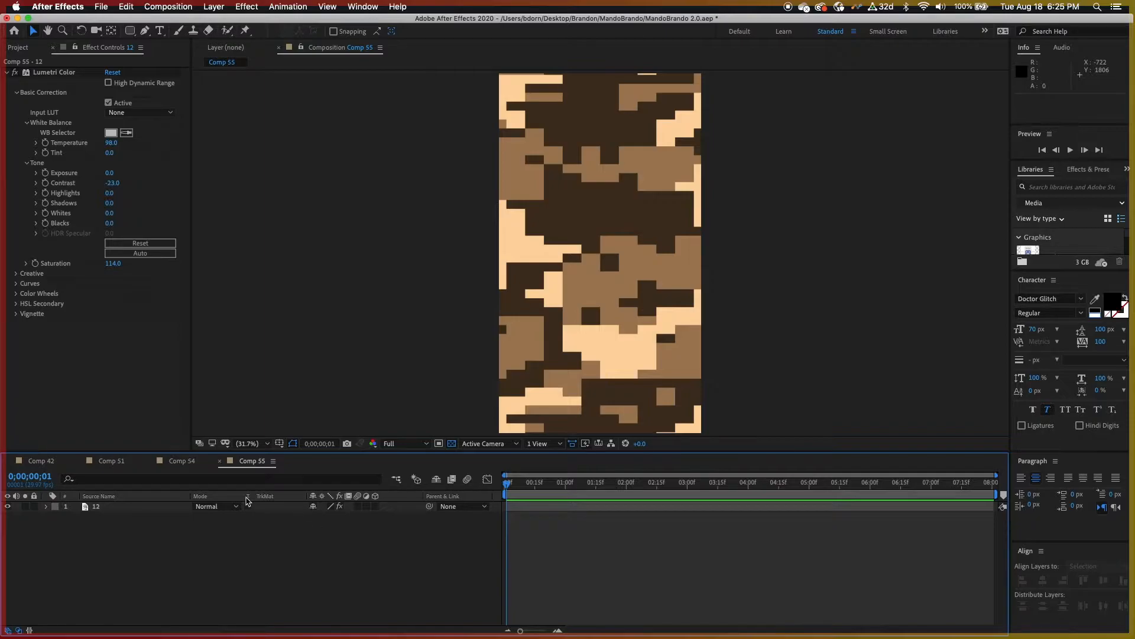
Draw a rectangle shape on its own layer, inset slightly from the composition's edges on all sides
{"action": "left_click_drag", "start_coordinate": [129, 30], "coordinate": [161, 34]}
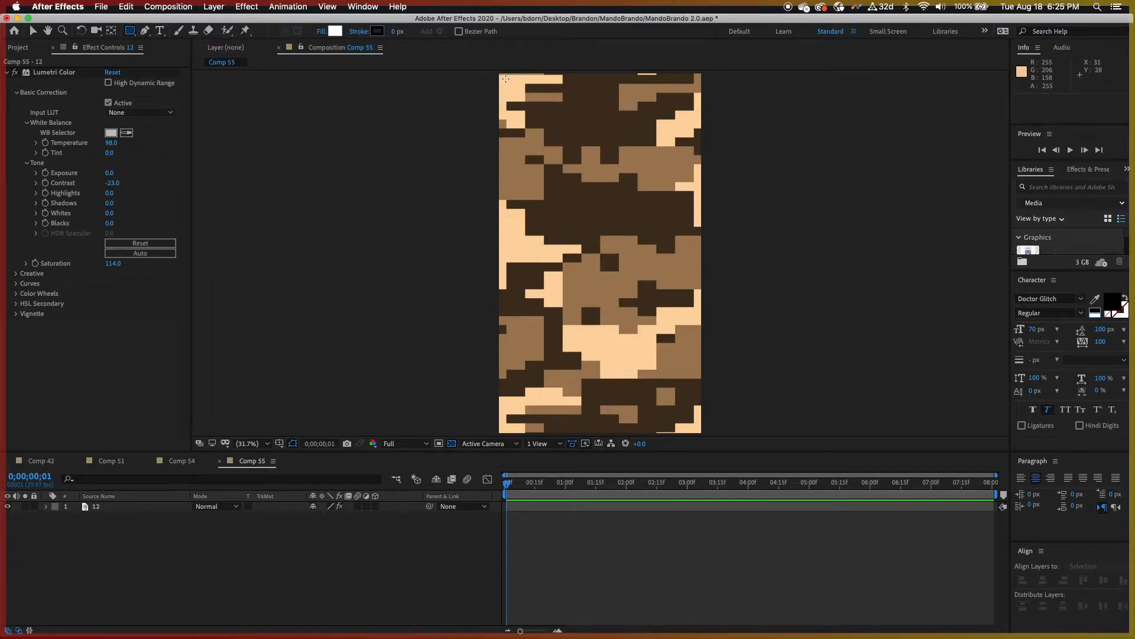
{"action": "mouse_move", "coordinate": [506, 80]}
{"action": "left_mouse_down"}
{"action": "mouse_move", "coordinate": [601, 158]}
{"action": "mouse_move", "coordinate": [648, 406]}
{"action": "mouse_move", "coordinate": [678, 409]}
{"action": "mouse_move", "coordinate": [695, 428]}
{"action": "left_mouse_up"}
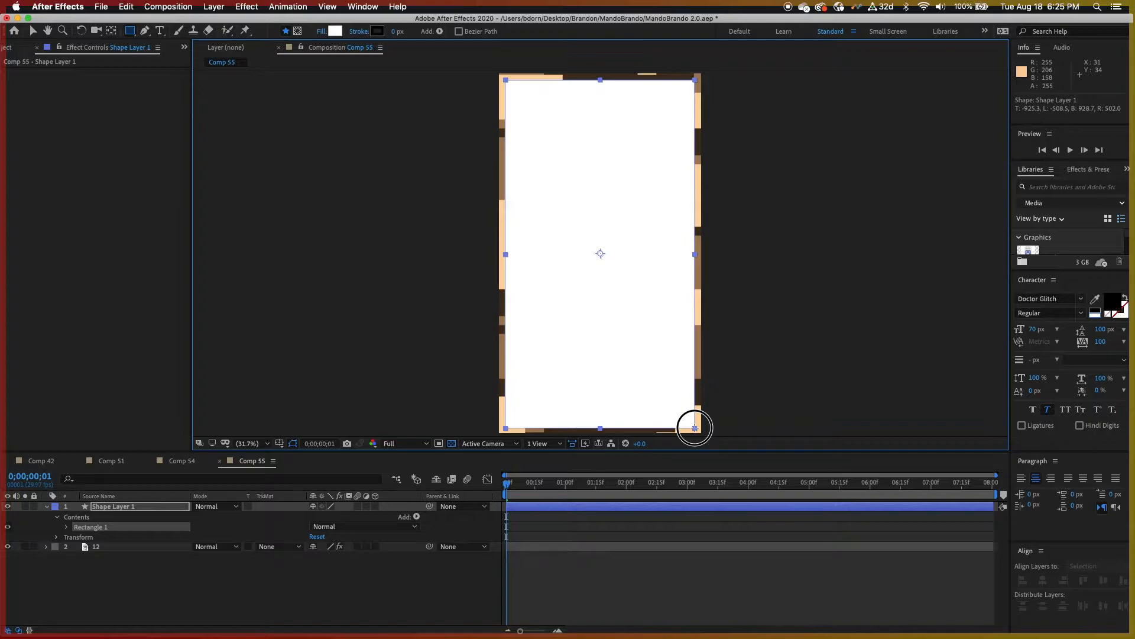
{"action": "left_click_drag", "start_coordinate": [695, 428], "coordinate": [694, 428]}
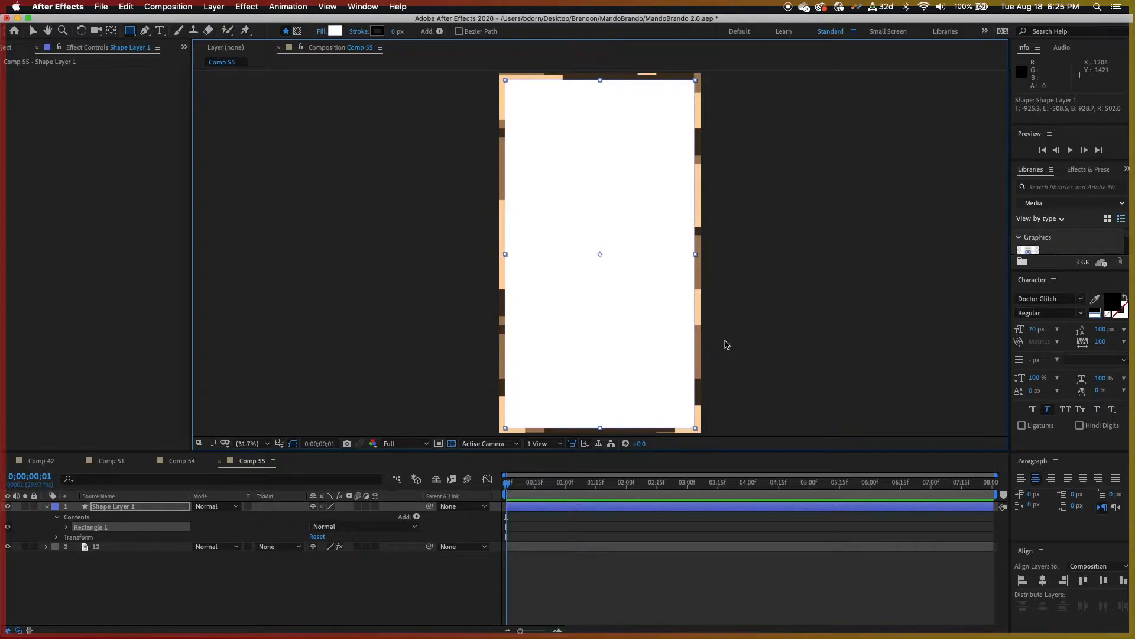
{"action": "key", "text": "v"}
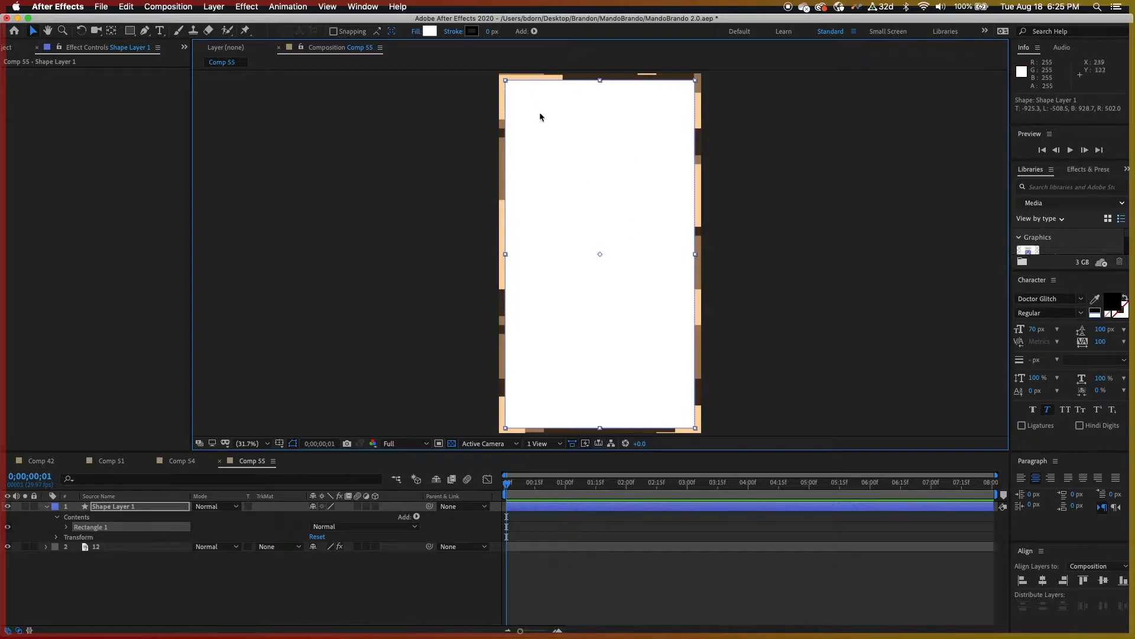
Set the rectangle's solid fill opacity to 0%
{"action": "left_click", "coordinate": [416, 32]}
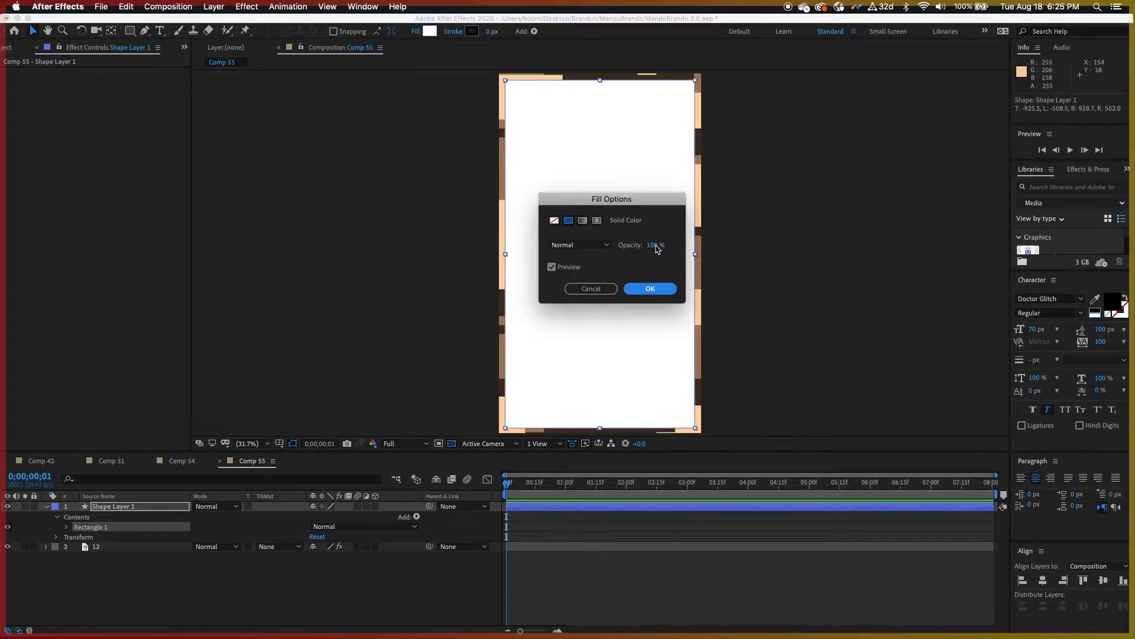
{"action": "left_click_drag", "start_coordinate": [655, 248], "coordinate": [536, 252]}
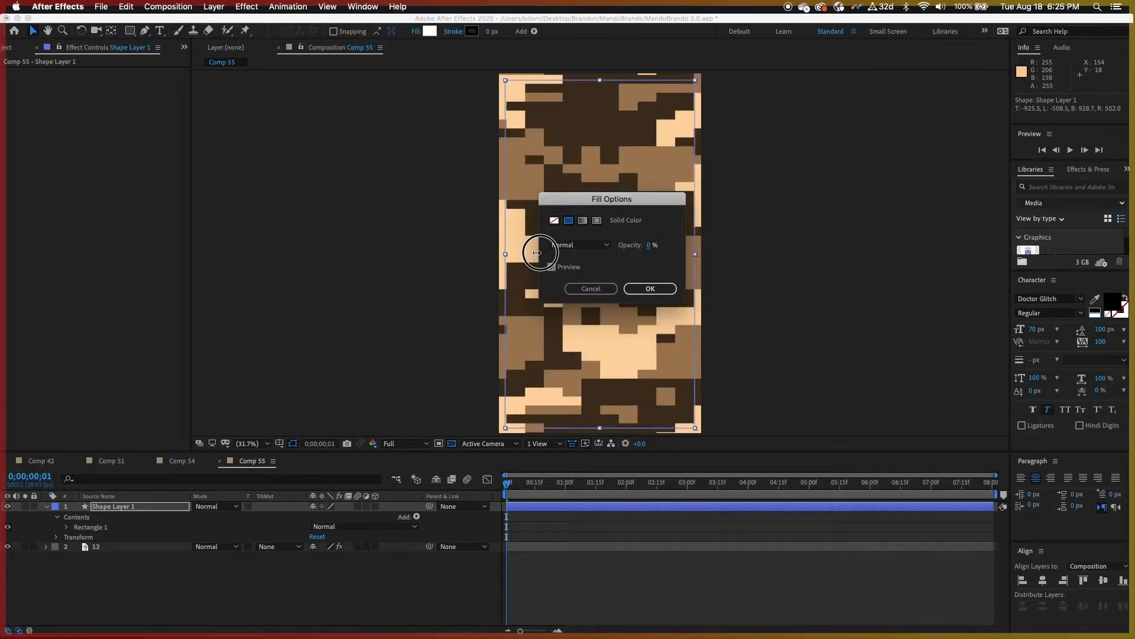
{"action": "left_click", "coordinate": [656, 290]}
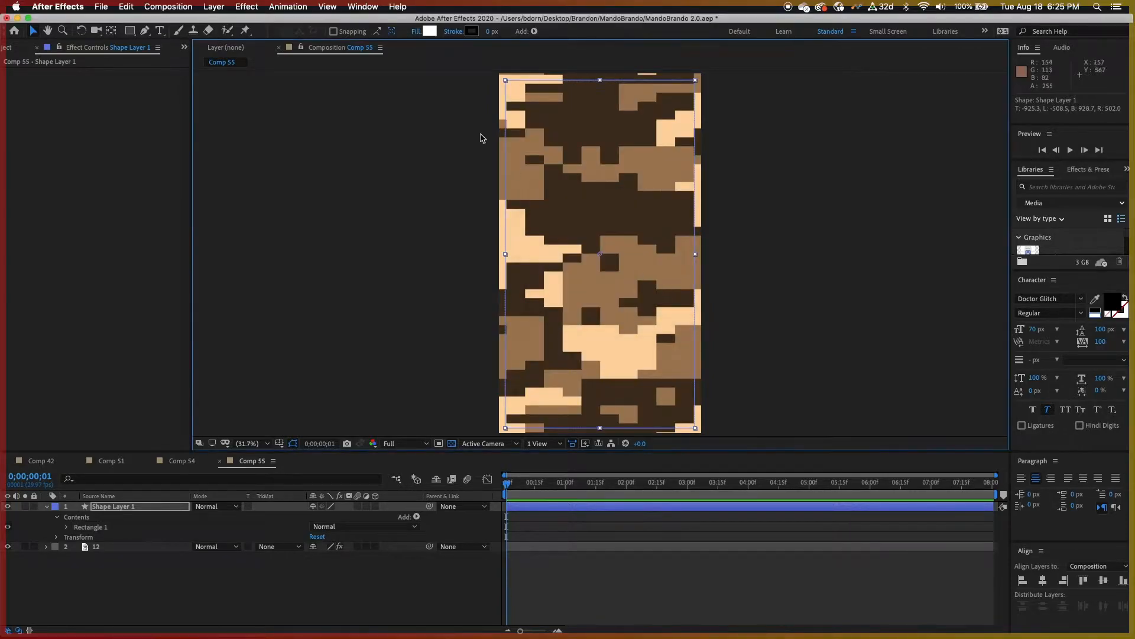
Give the rectangle a 10 px white (FFFFFF) stroke, then collapse and deselect its layer
{"action": "left_click", "coordinate": [490, 31]}
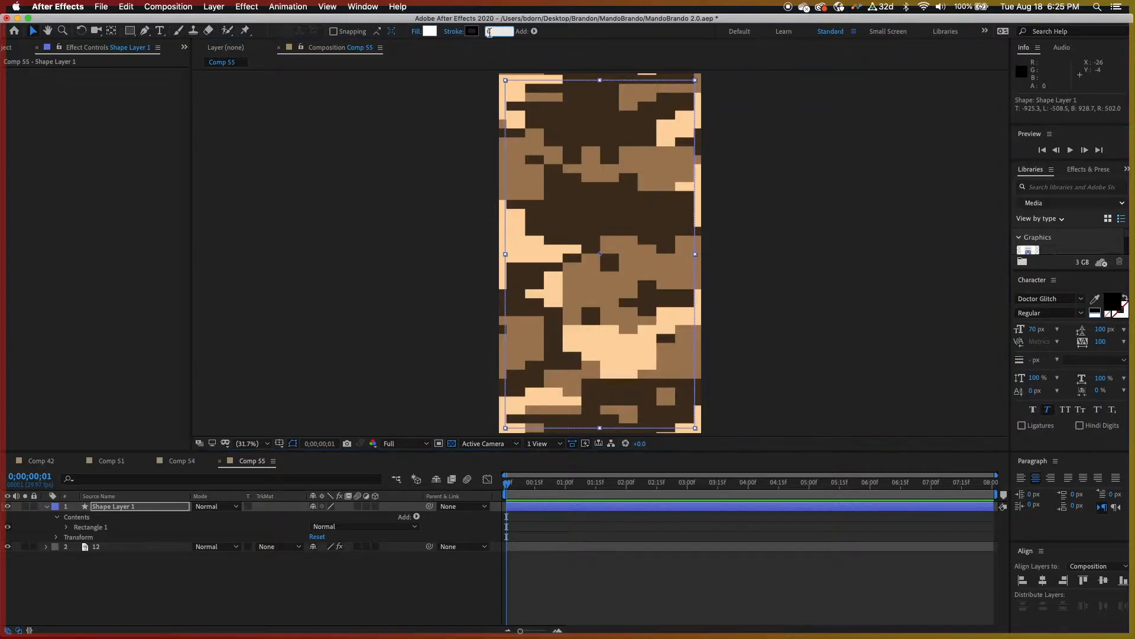
{"action": "type", "text": "10"}
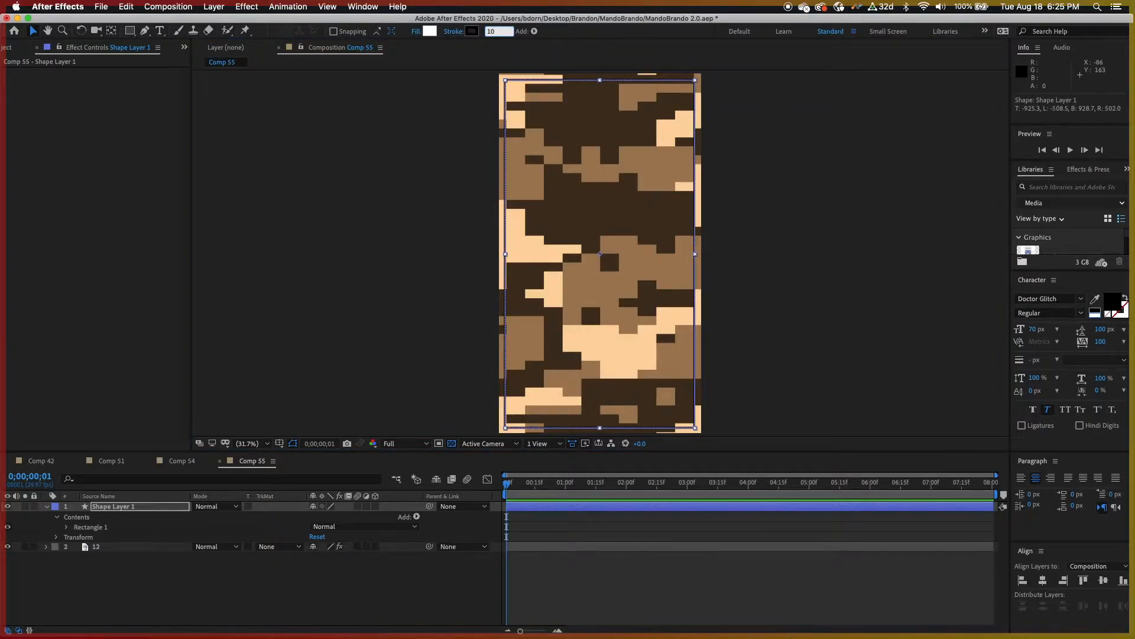
{"action": "key", "text": "Return"}
{"action": "left_click", "coordinate": [471, 31]}
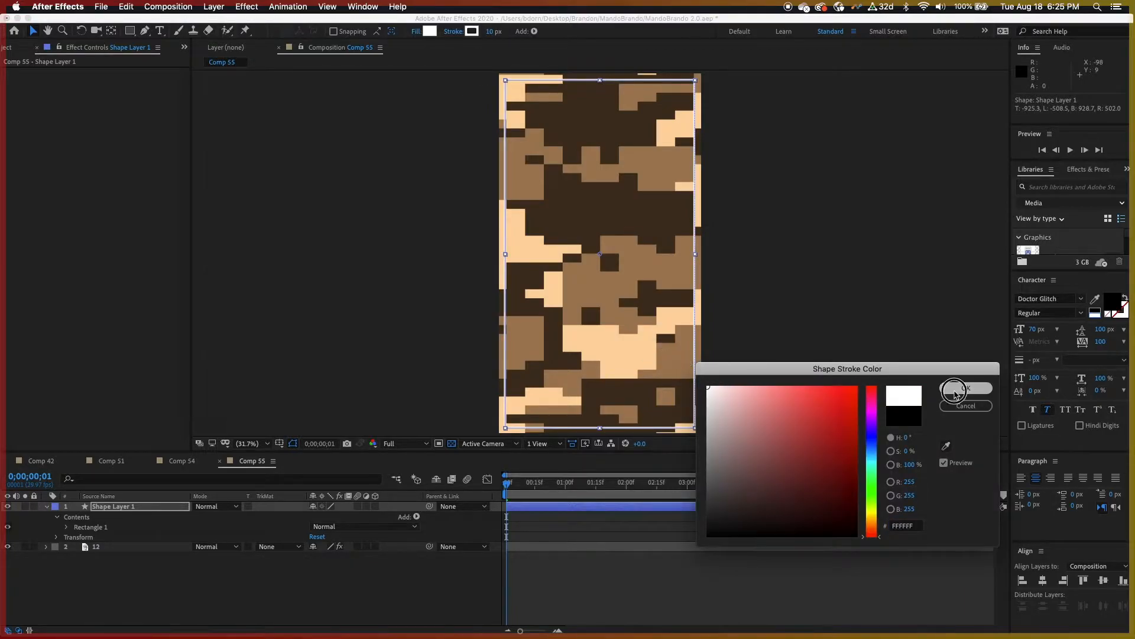
{"action": "left_click", "coordinate": [966, 388]}
{"action": "left_click", "coordinate": [770, 240]}
{"action": "left_click", "coordinate": [49, 506]}
{"action": "left_click", "coordinate": [142, 562]}
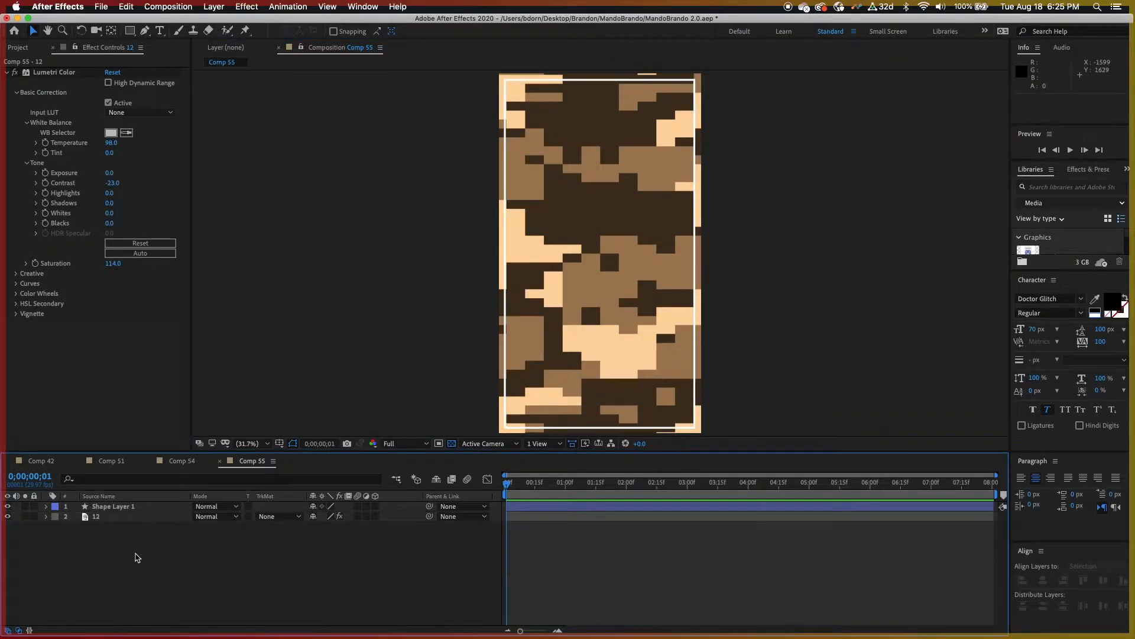
Add a Drop Shadow layer style to Shape Layer 1
{"action": "left_click", "coordinate": [110, 506]}
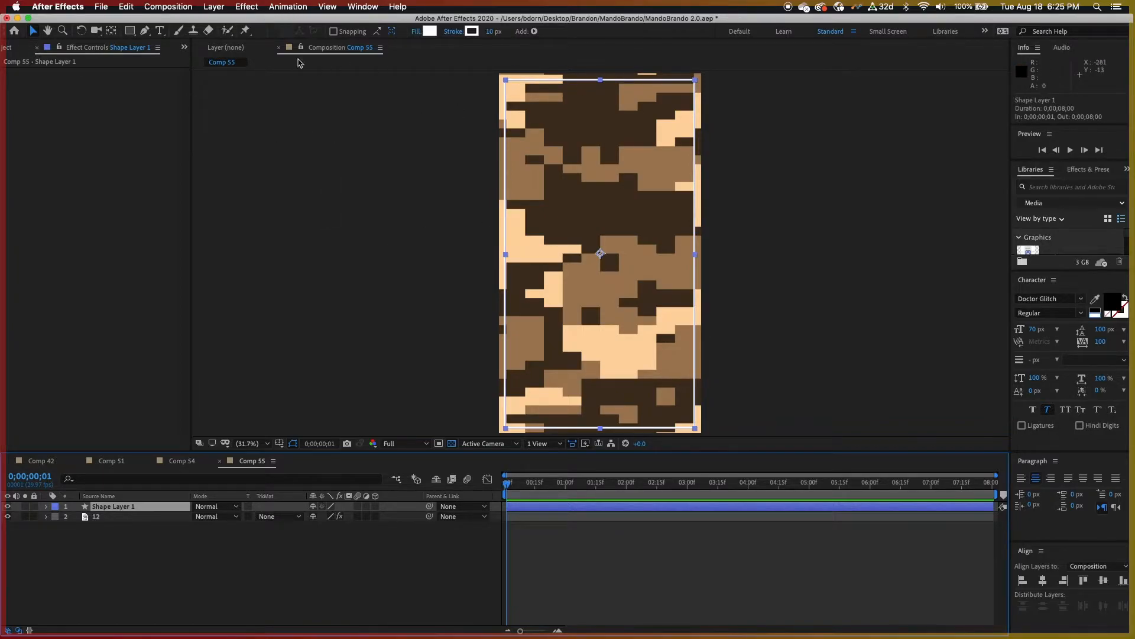
{"action": "left_click", "coordinate": [216, 7]}
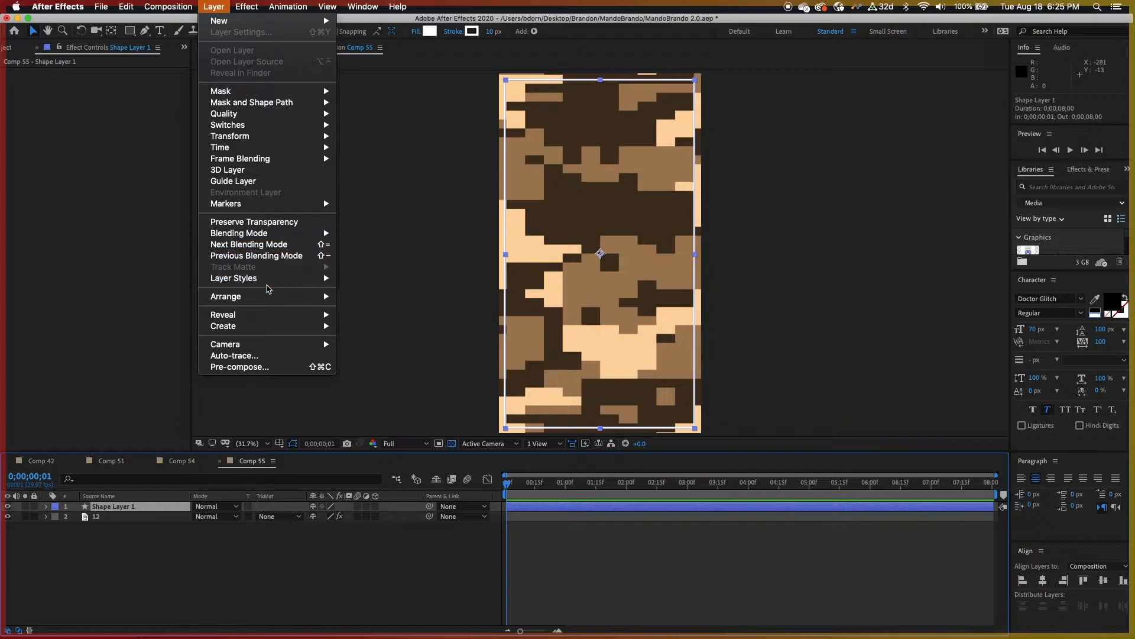
{"action": "mouse_move", "coordinate": [271, 279]}
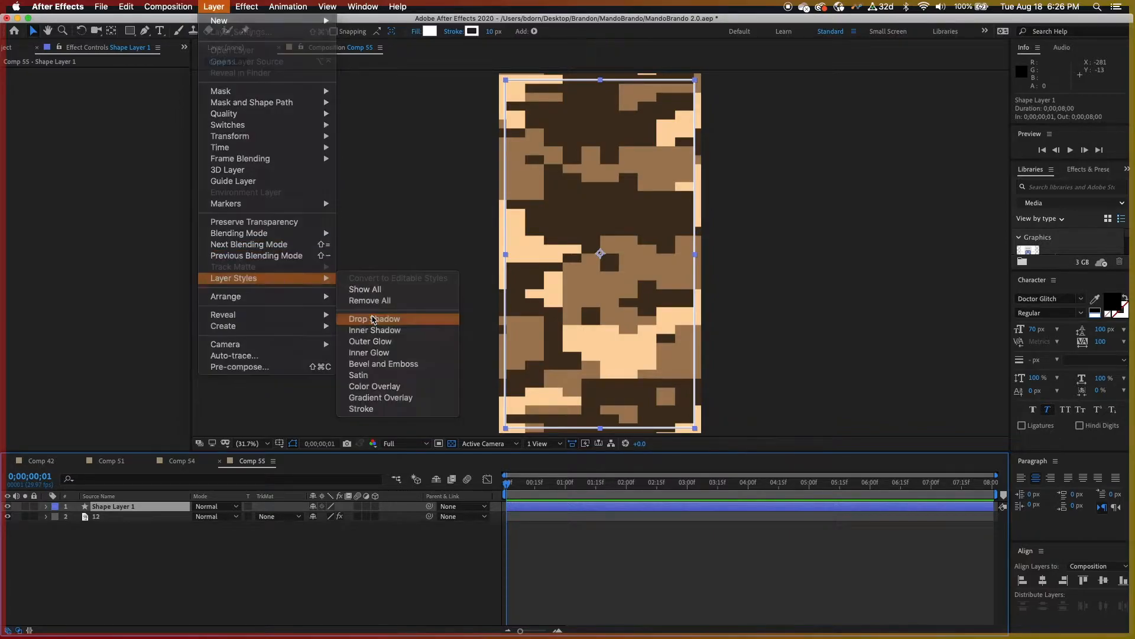
{"action": "left_click", "coordinate": [374, 319]}
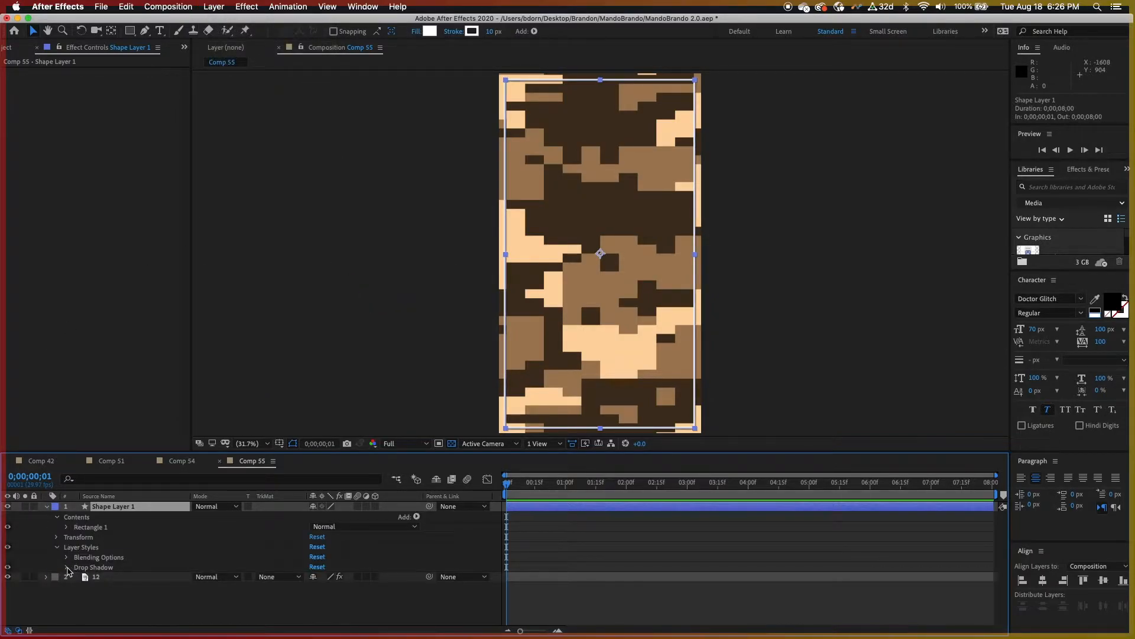
Set the frame's drop shadow distance to 15 and size to 10
{"action": "left_click", "coordinate": [66, 567]}
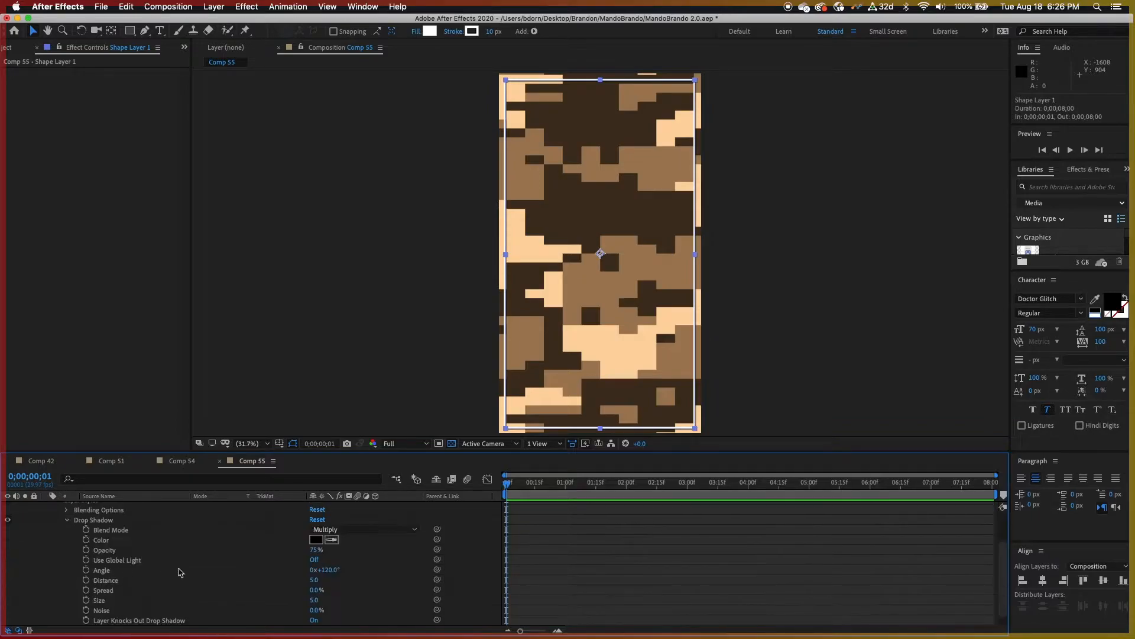
{"action": "left_click", "coordinate": [314, 579]}
{"action": "type", "text": "15"}
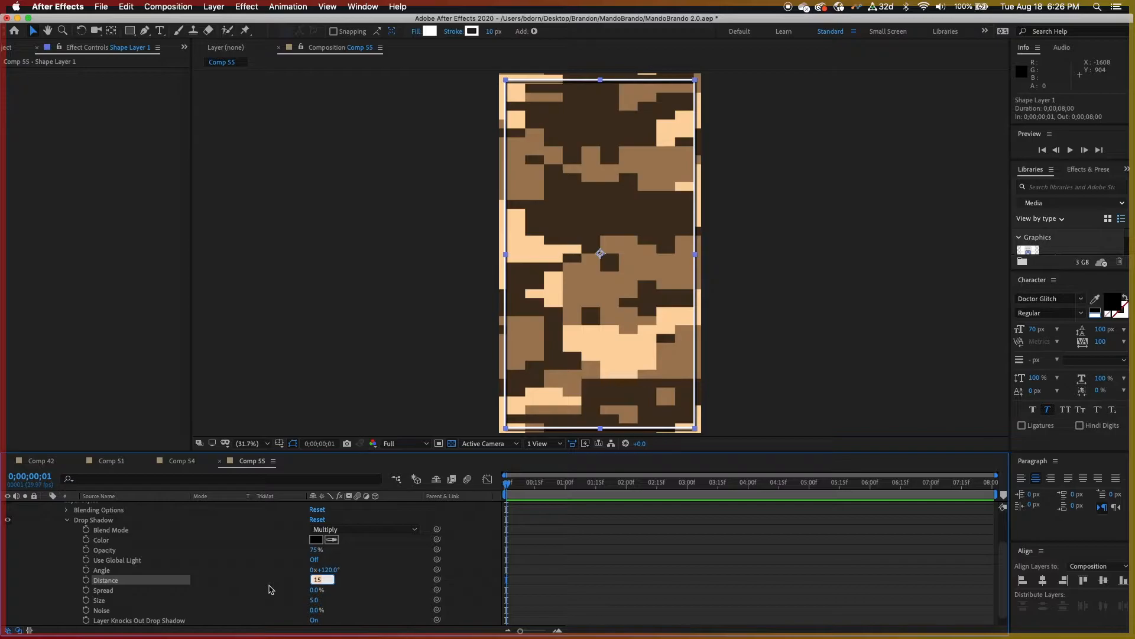
{"action": "left_click", "coordinate": [314, 600]}
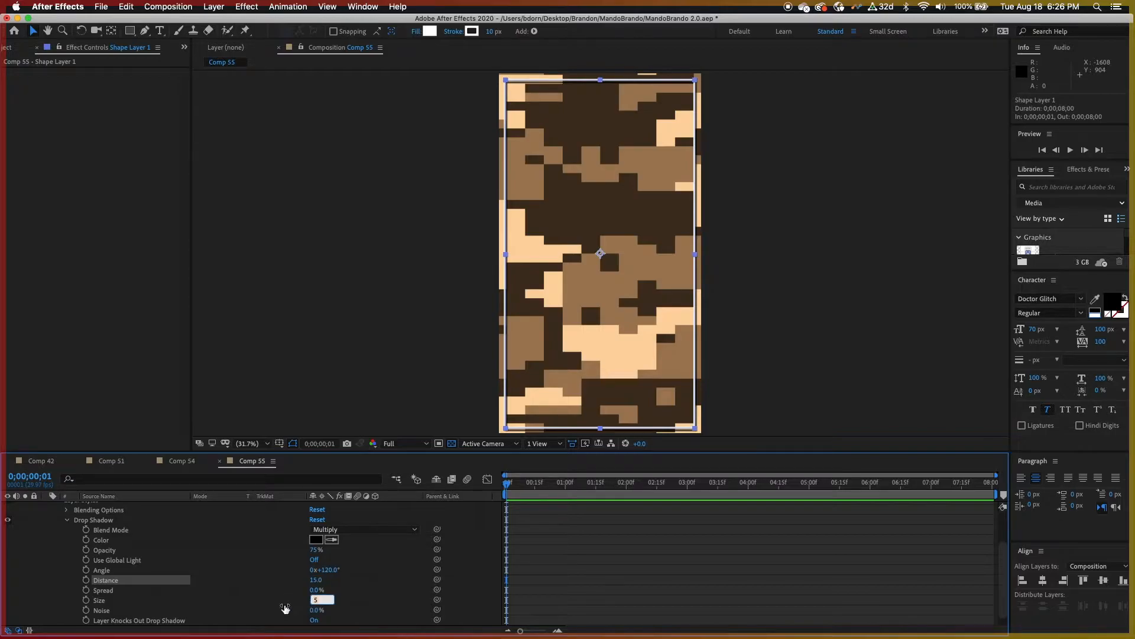
{"action": "type", "text": "15"}
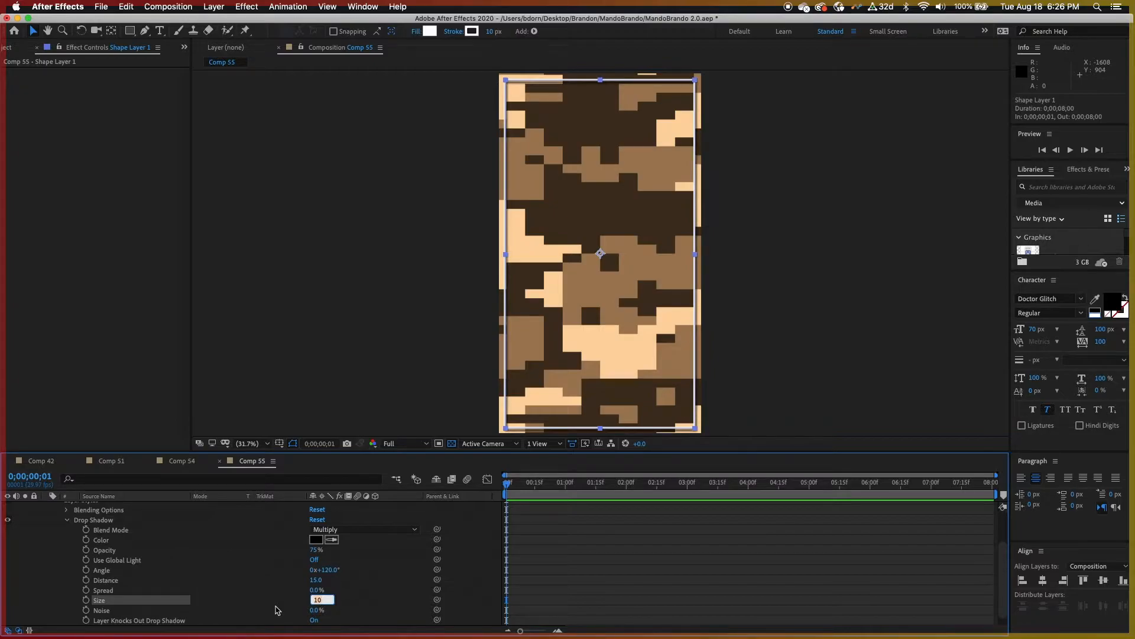
{"action": "left_click", "coordinate": [278, 610]}
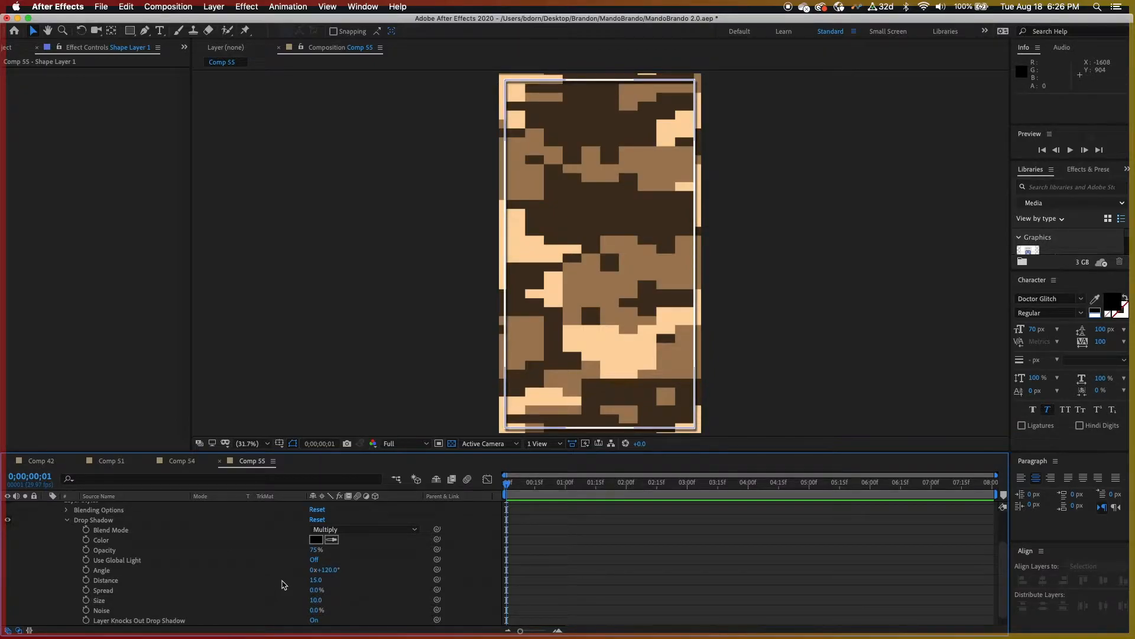
Set the drop shadow's blend mode to Normal and its opacity to 100%, then collapse the shape layer
{"action": "left_click", "coordinate": [350, 530]}
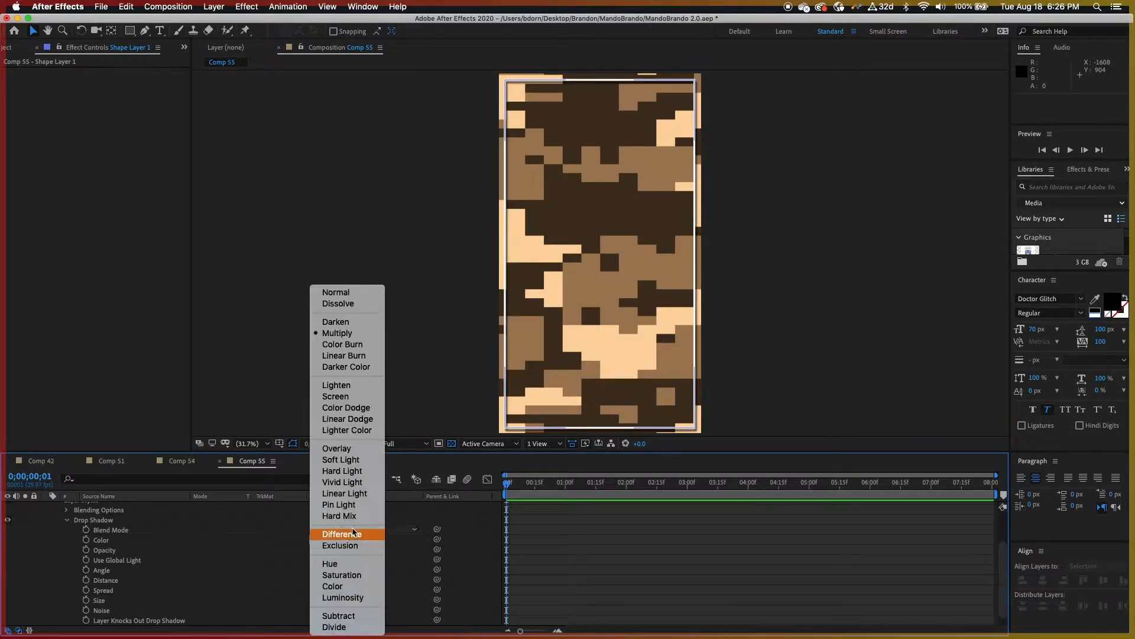
{"action": "left_click", "coordinate": [340, 299]}
{"action": "left_click_drag", "start_coordinate": [316, 549], "coordinate": [352, 551]}
{"action": "left_click", "coordinate": [423, 237]}
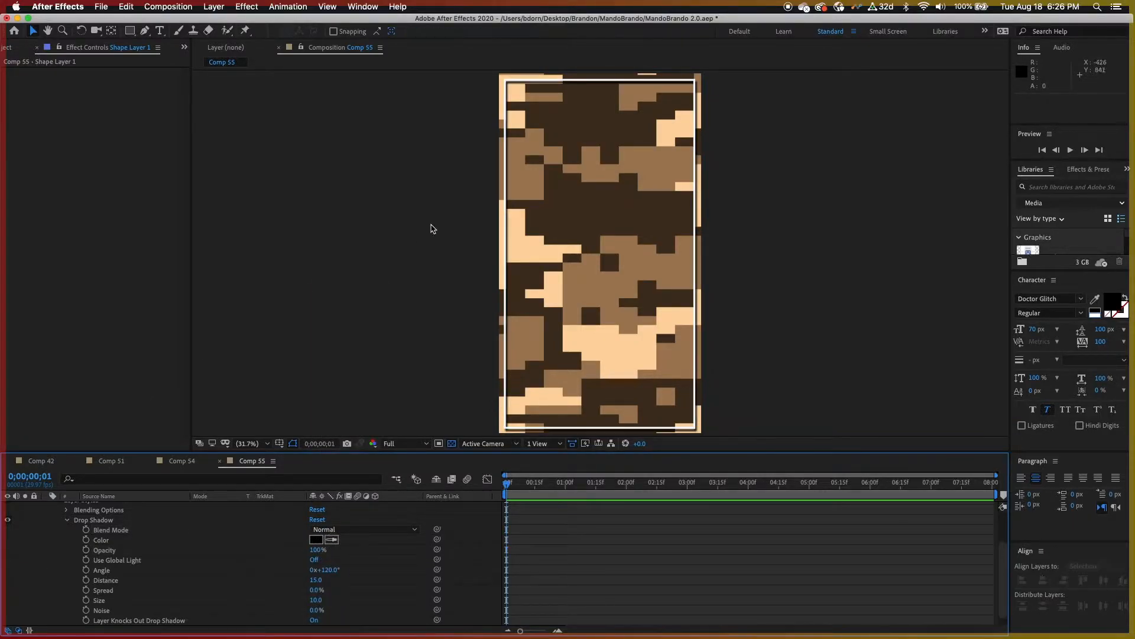
{"action": "scroll", "coordinate": [59, 565], "scroll_direction": "up", "scroll_amount": 5}
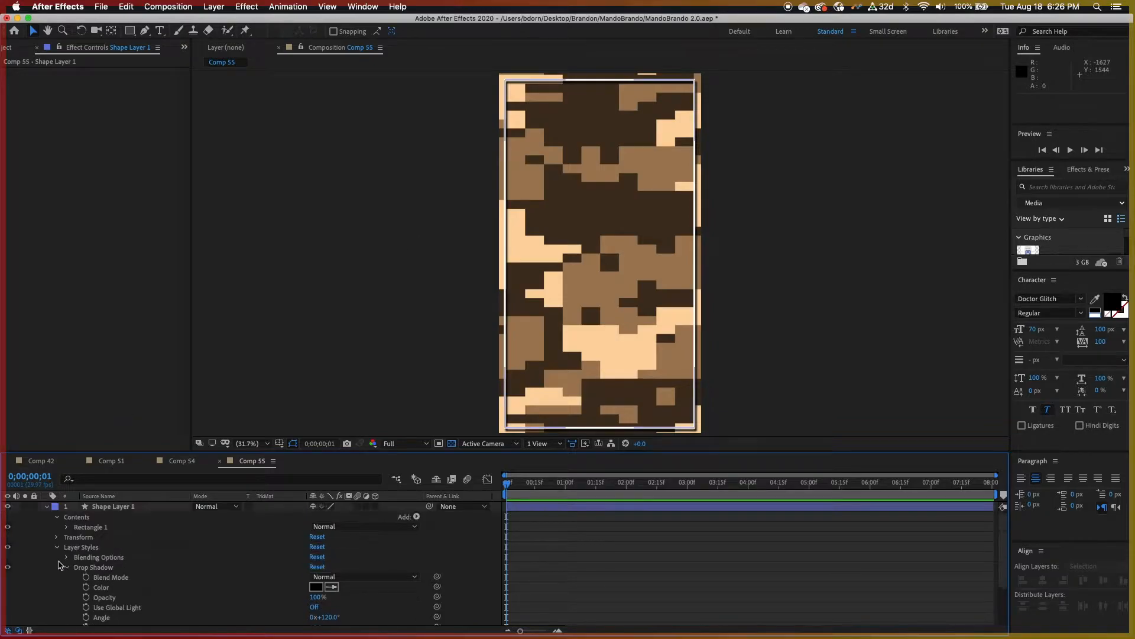
{"action": "left_click", "coordinate": [48, 507]}
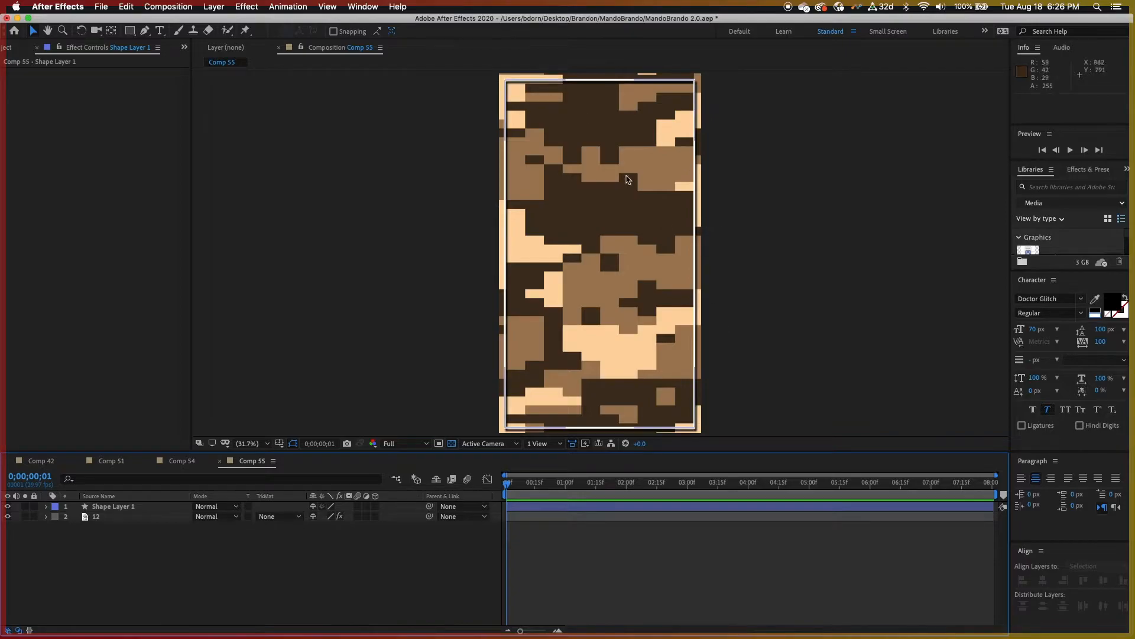
Add the gold-dust particle footage from the project's Media folder to Comp 55 above Shape Layer 1
{"action": "left_click", "coordinate": [7, 49]}
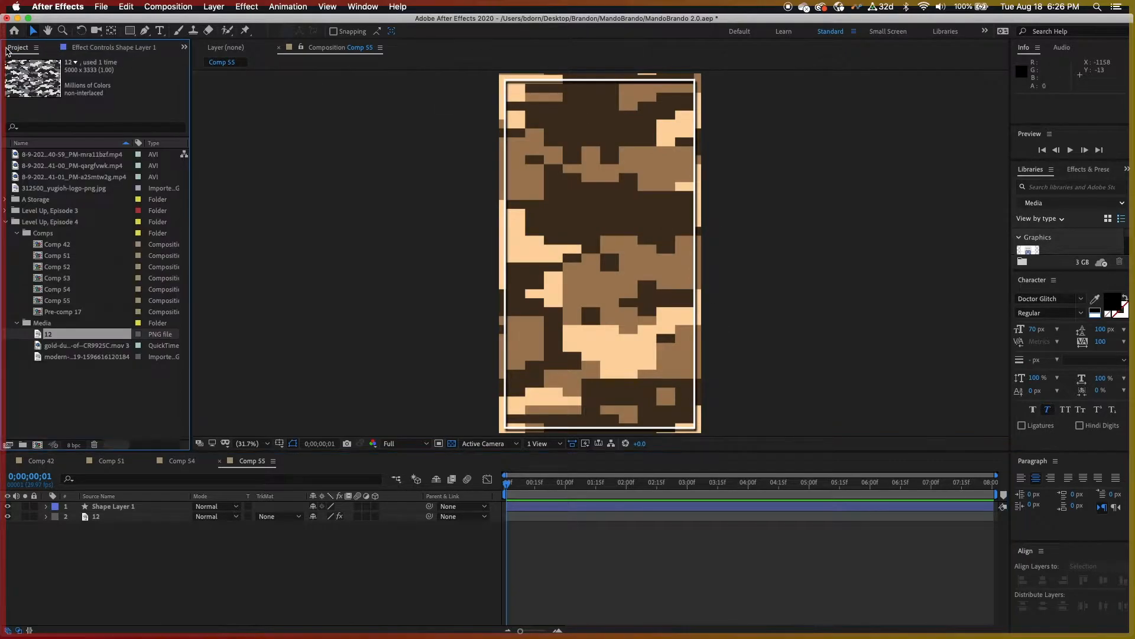
{"action": "left_click", "coordinate": [77, 346]}
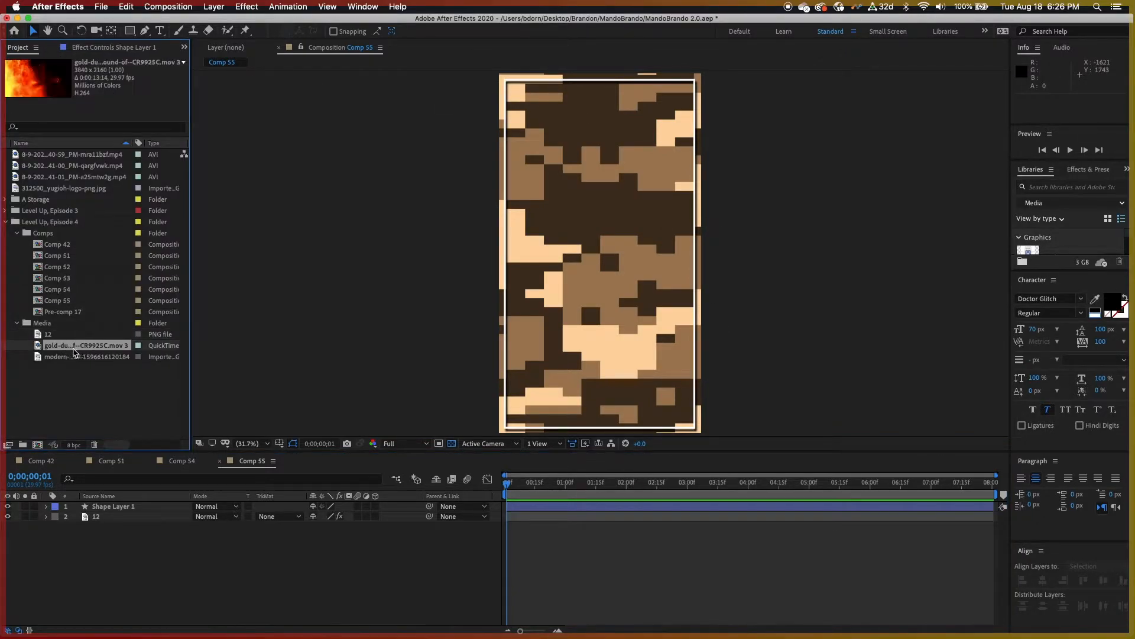
{"action": "left_click_drag", "start_coordinate": [53, 346], "coordinate": [132, 506]}
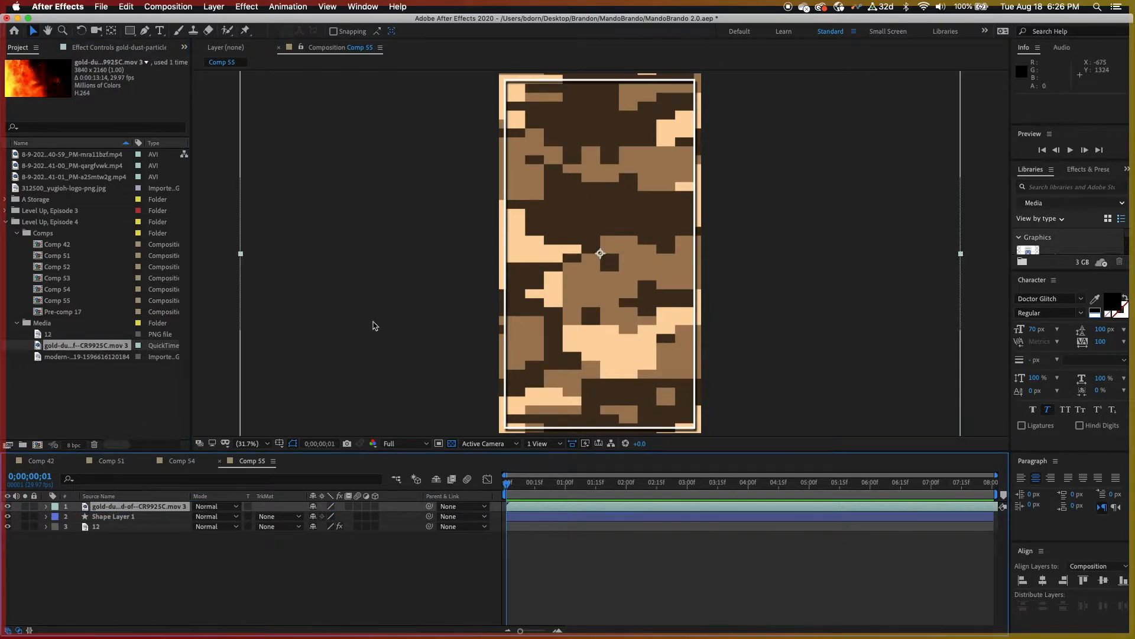
Scale the gold-dust footage layer down to 60%
{"action": "key", "text": "s"}
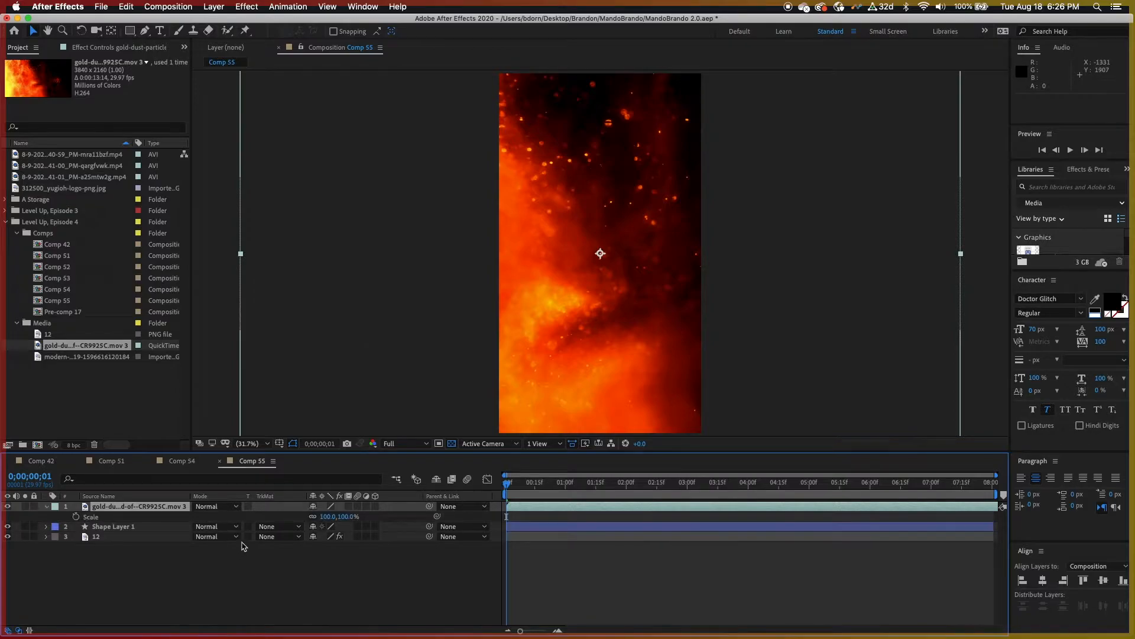
{"action": "left_click", "coordinate": [348, 517]}
{"action": "key", "text": "shift+Down"}
{"action": "key", "text": "shift+Down"}
{"action": "key", "text": "shift+Down"}
{"action": "key", "text": "shift+Down"}
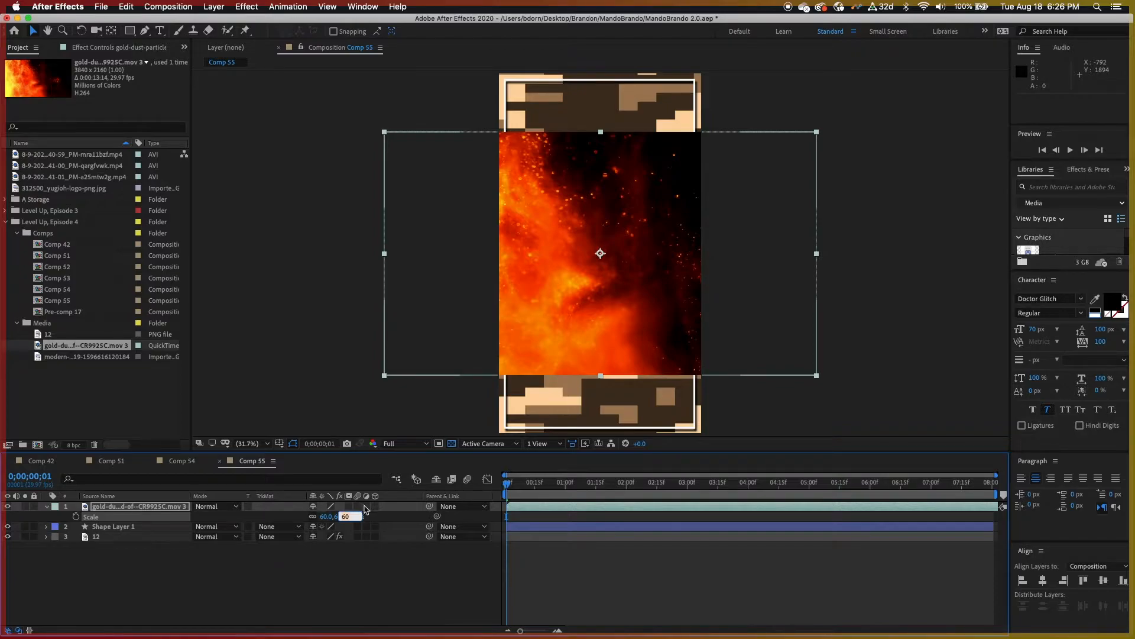
Set the gold-dust footage's rotation to 90° and shift it slightly upward in the composition
{"action": "left_click", "coordinate": [136, 508]}
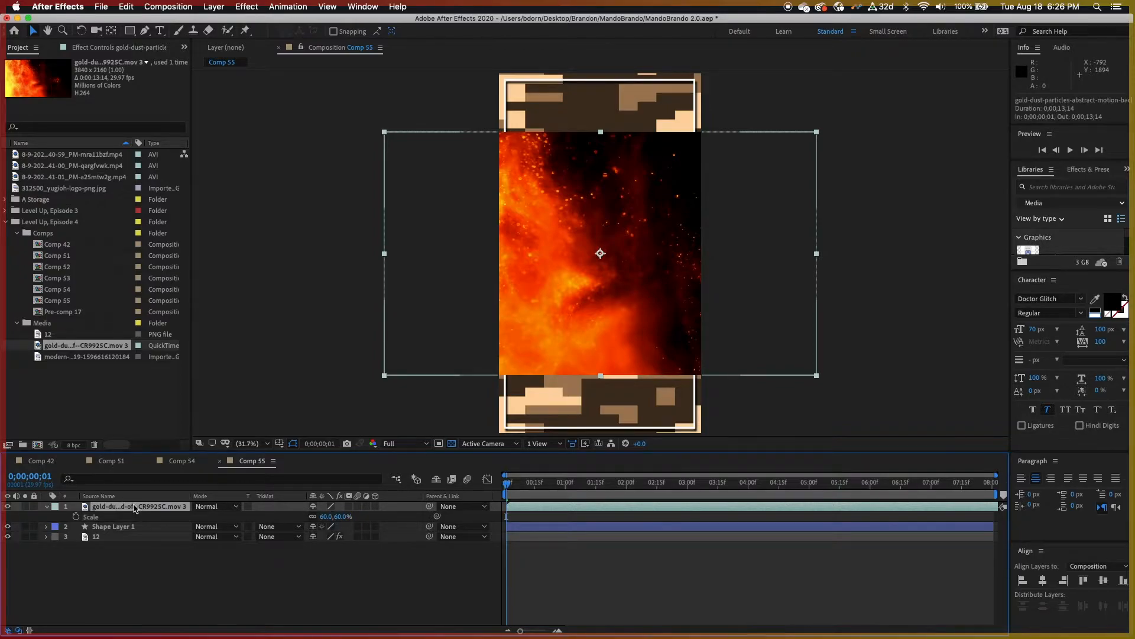
{"action": "key", "text": "r"}
{"action": "left_click", "coordinate": [324, 516]}
{"action": "type", "text": "90"}
{"action": "key", "text": "Return"}
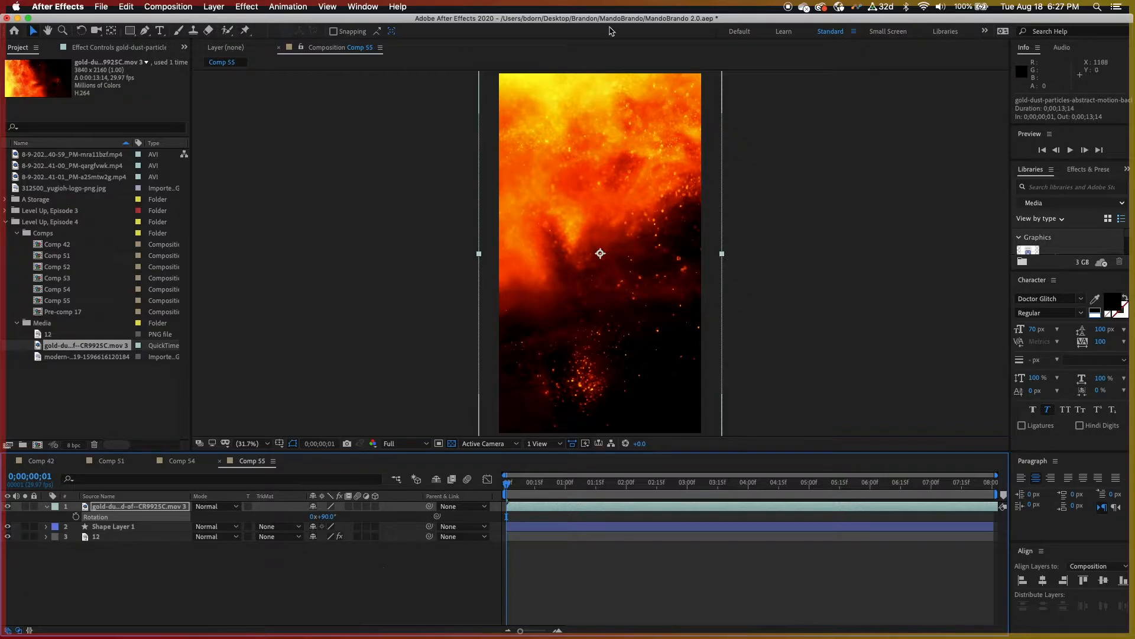
{"action": "left_click_drag", "start_coordinate": [636, 323], "coordinate": [635, 298]}
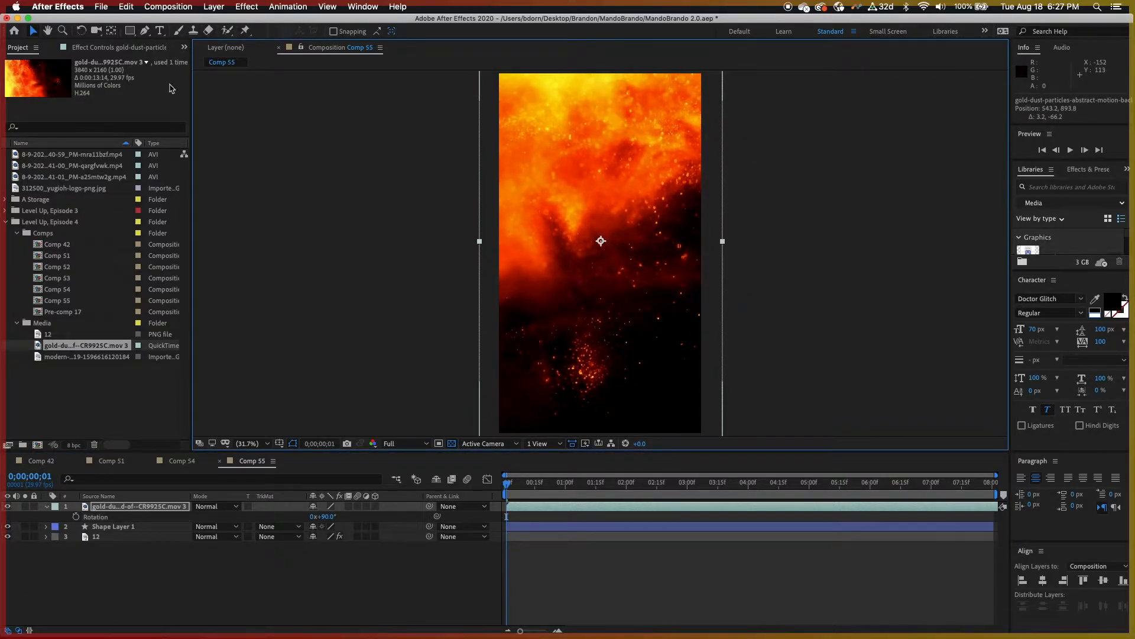
Apply the Linear Color Key effect to the gold-dust footage, keying out its black area, and collapse the effect's settings
{"action": "left_click", "coordinate": [245, 7]}
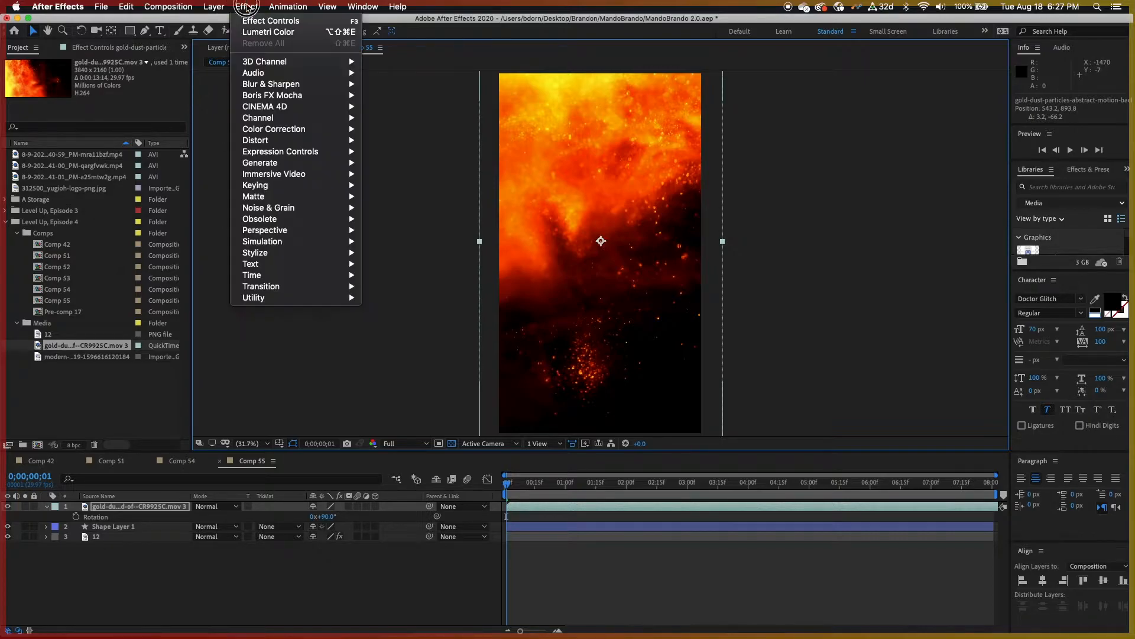
{"action": "mouse_move", "coordinate": [269, 192]}
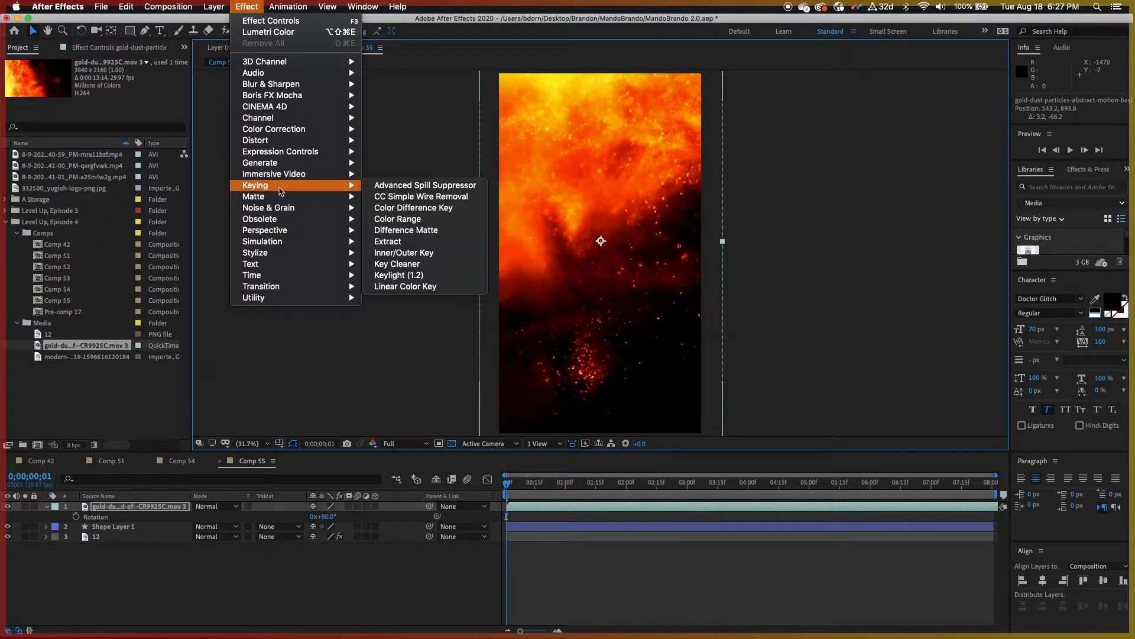
{"action": "left_click", "coordinate": [424, 288]}
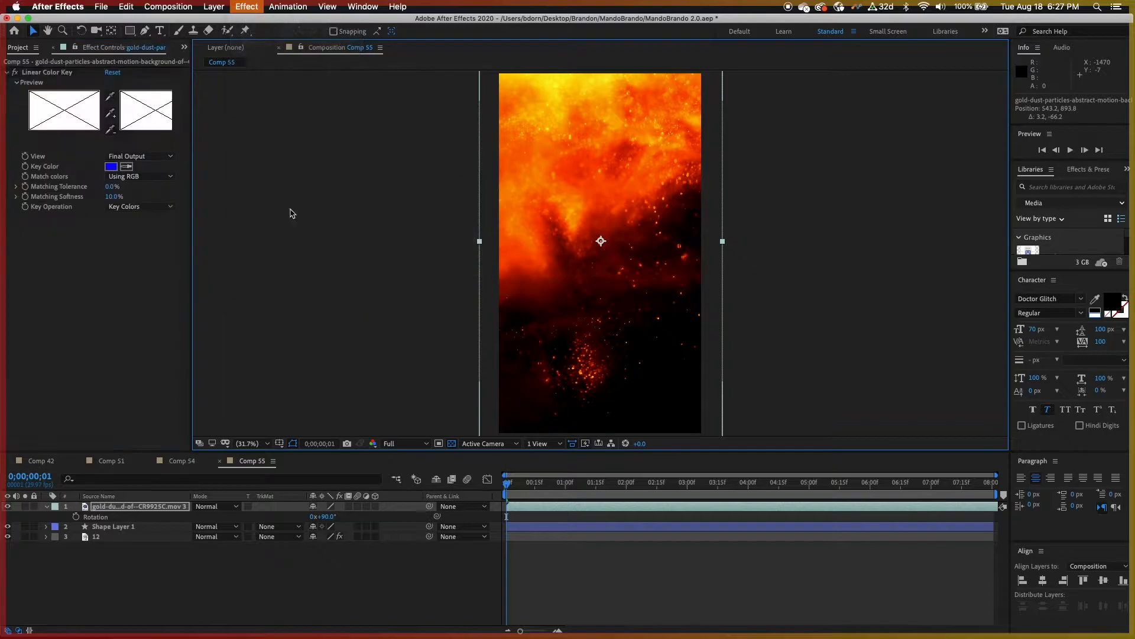
{"action": "left_click", "coordinate": [126, 167]}
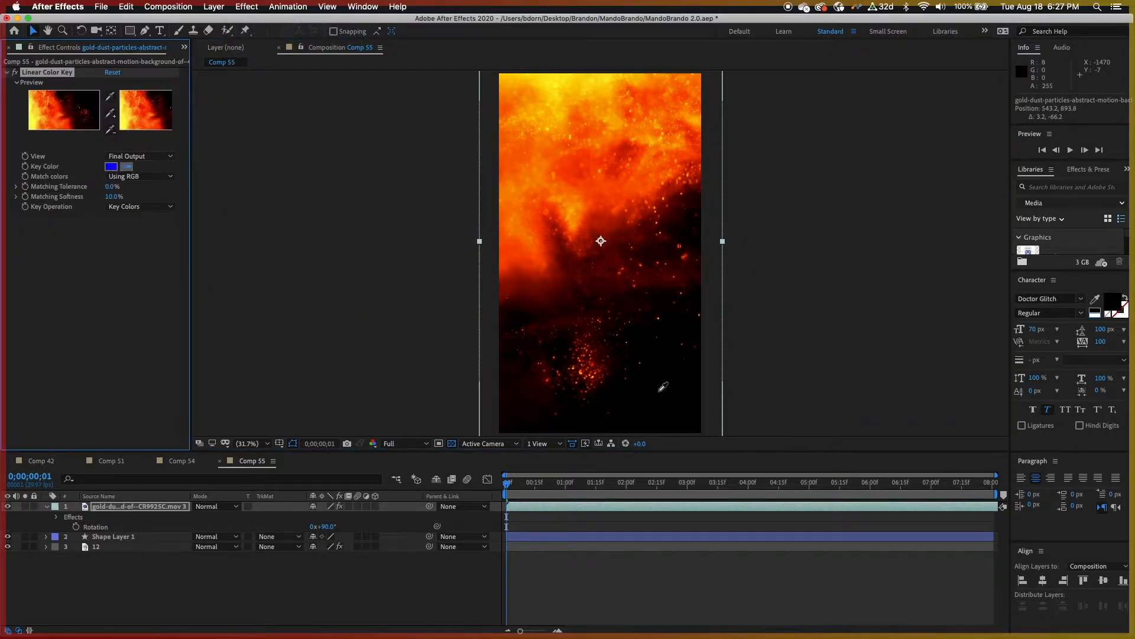
{"action": "left_click", "coordinate": [647, 377]}
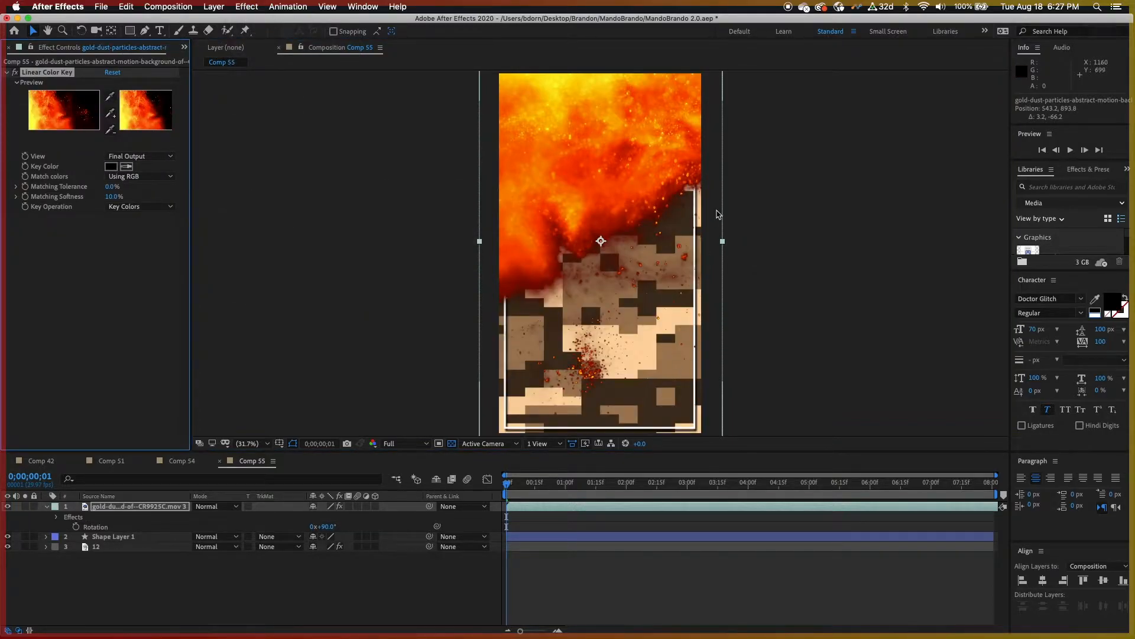
{"action": "left_click", "coordinate": [6, 72]}
{"action": "left_click", "coordinate": [714, 362]}
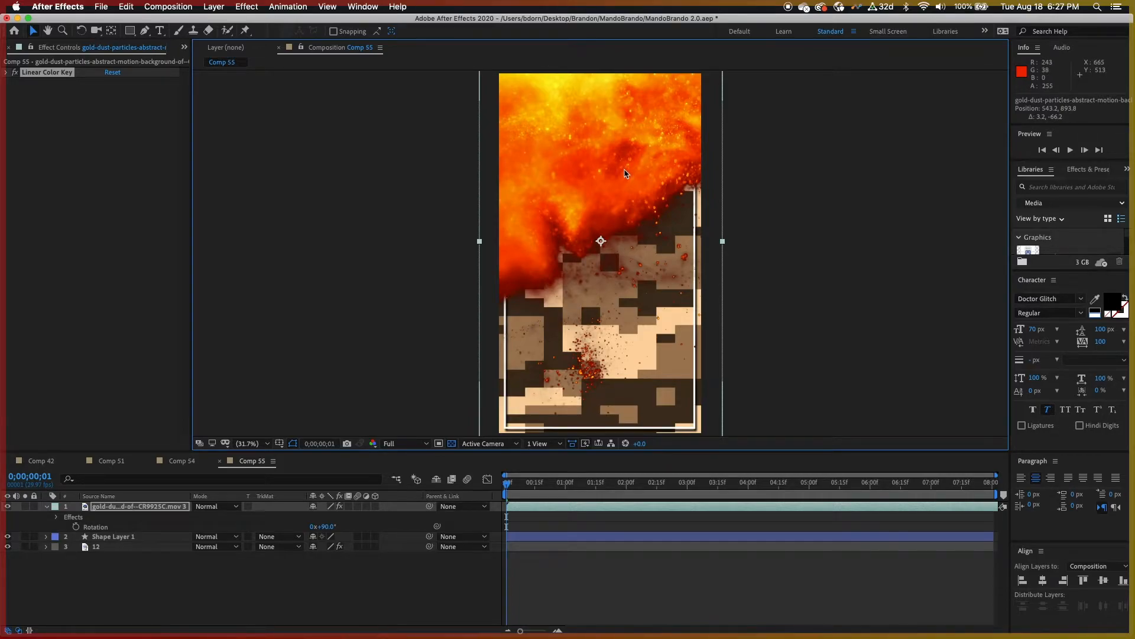
Nudge the keyed gold-dust footage straight up to a vertical position of about 504
{"action": "key", "text": "shift+Up"}
{"action": "key", "text": "shift+Up"}
{"action": "key", "text": "shift+Up"}
{"action": "key", "text": "shift+Up"}
{"action": "key", "text": "shift+Up"}
{"action": "key", "text": "shift+Up"}
{"action": "key", "text": "shift+Up"}
{"action": "key", "text": "shift+Up"}
{"action": "key", "text": "shift+Up"}
{"action": "key", "text": "shift+Up"}
{"action": "key", "text": "shift+Up"}
{"action": "key", "text": "shift+Up"}
{"action": "key", "text": "shift+Up"}
{"action": "key", "text": "shift+Up"}
{"action": "key", "text": "shift+Up"}
{"action": "key", "text": "shift+Up"}
{"action": "key", "text": "shift+Up"}
{"action": "key", "text": "shift+Up"}
{"action": "key", "text": "shift+Up"}
{"action": "key", "text": "shift+Up"}
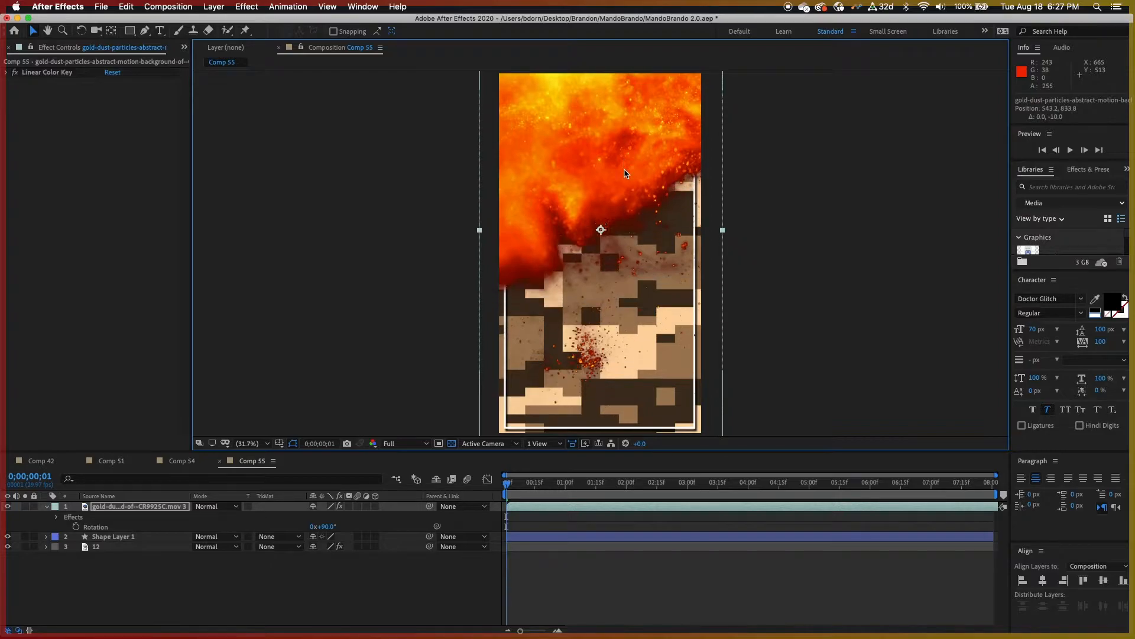
{"action": "key", "text": "shift+Up"}
{"action": "key", "text": "shift+Up"}
{"action": "key", "text": "shift+Up"}
{"action": "key", "text": "shift+Up"}
{"action": "key", "text": "shift+Up"}
{"action": "key", "text": "shift+Up"}
{"action": "key", "text": "shift+Up"}
{"action": "key", "text": "shift+Up"}
{"action": "key", "text": "shift+Up"}
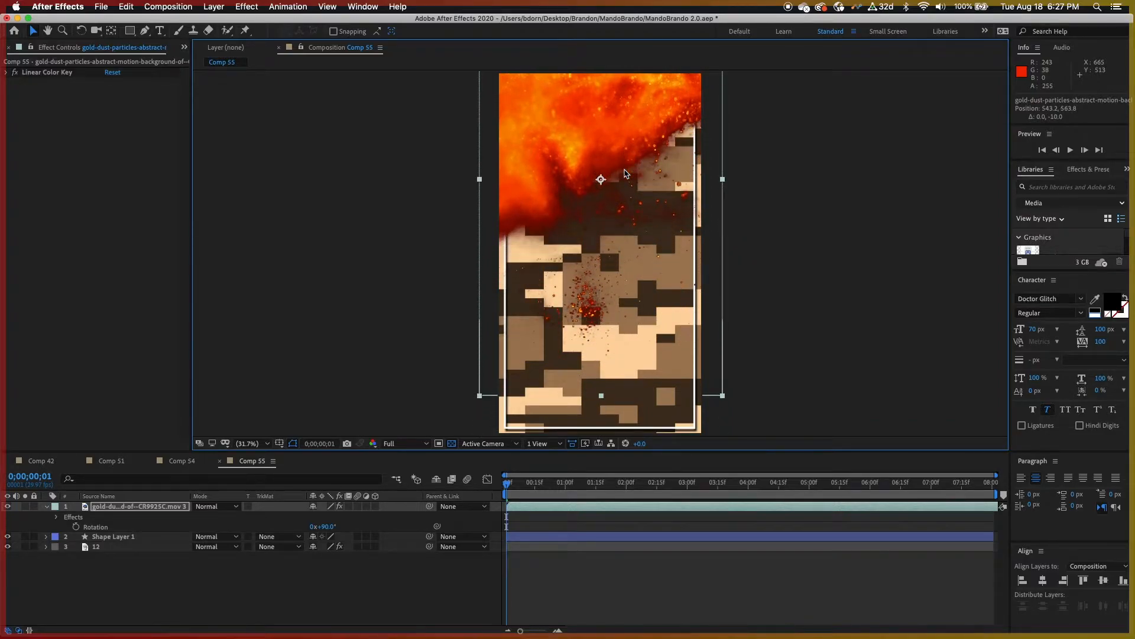
{"action": "key", "text": "shift+Up"}
{"action": "key", "text": "shift+Up"}
{"action": "key", "text": "shift+Up"}
{"action": "key", "text": "shift+Up"}
{"action": "key", "text": "shift+Up"}
{"action": "key", "text": "shift+Up"}
{"action": "key", "text": "shift+Up"}
{"action": "key", "text": "shift+Up"}
{"action": "key", "text": "shift+Up"}
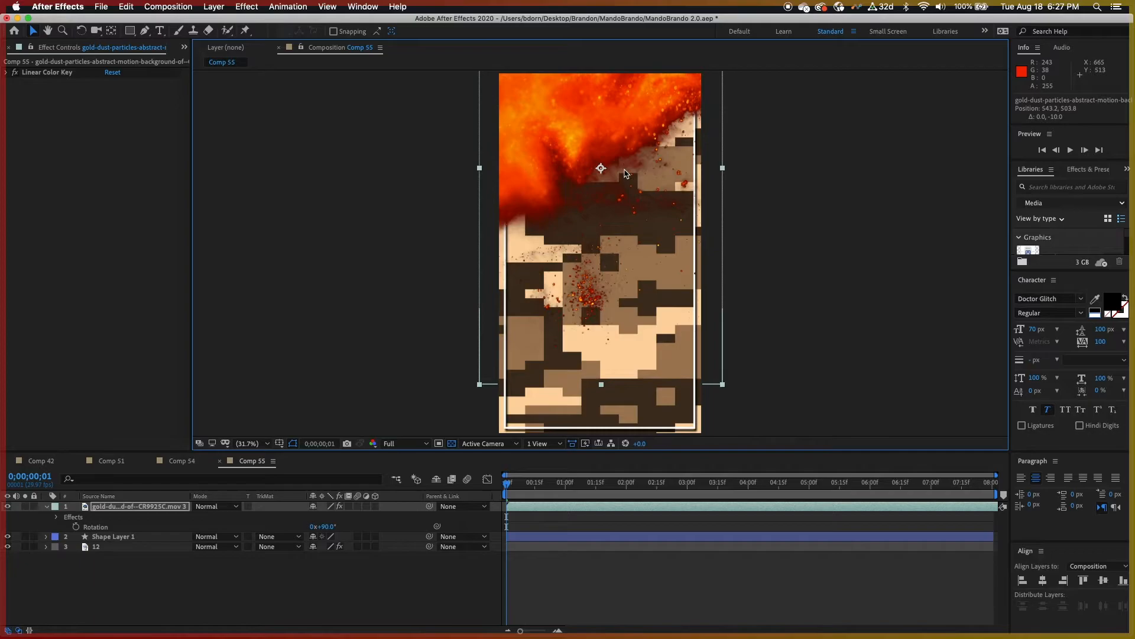
{"action": "key", "text": "shift+Down"}
{"action": "key", "text": "shift+Down"}
{"action": "key", "text": "shift+Down"}
{"action": "key", "text": "shift+Down"}
{"action": "key", "text": "shift+Down"}
{"action": "key", "text": "shift+Down"}
Collapse the gold-dust layer's properties and slide the layer earlier in time so its in point is at -0;00;03;27
{"action": "left_click", "coordinate": [45, 506]}
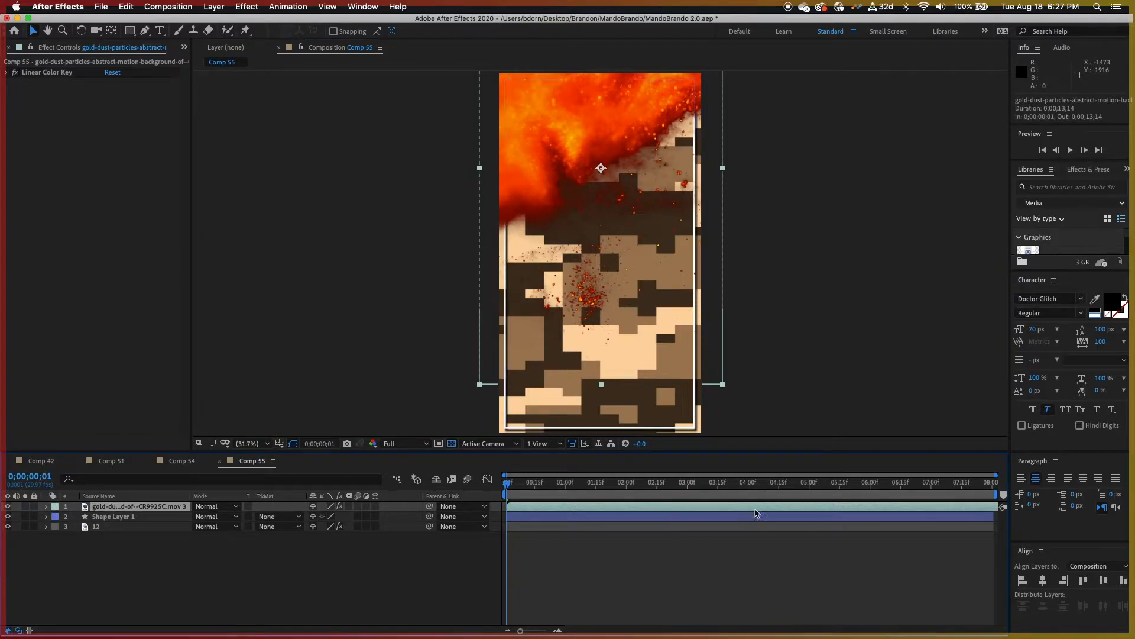
{"action": "left_click_drag", "start_coordinate": [760, 502], "coordinate": [594, 524]}
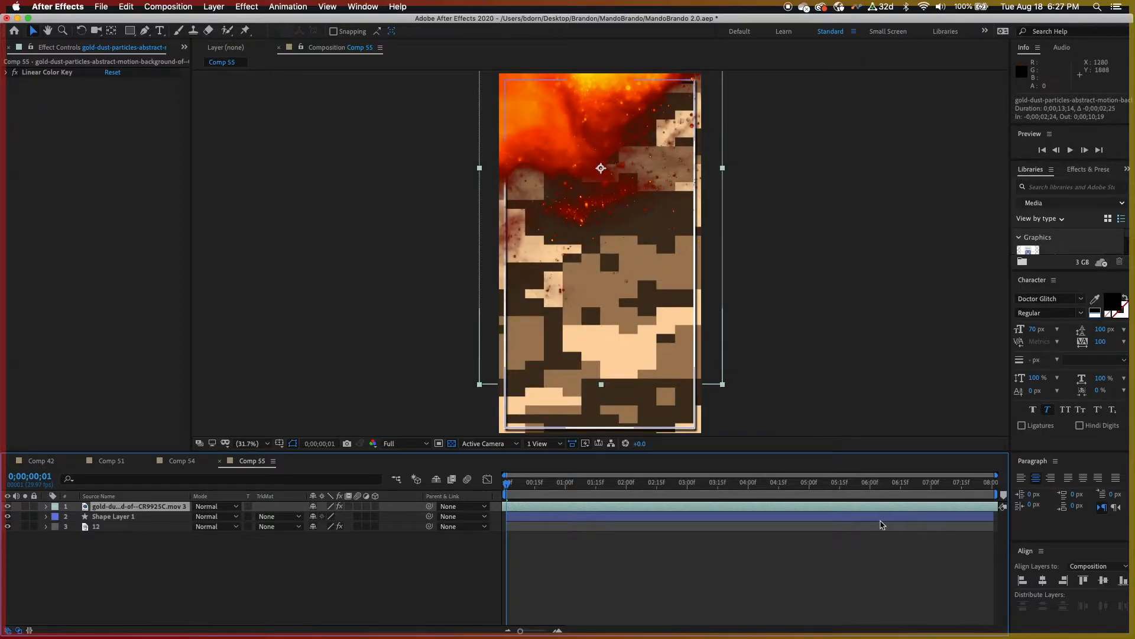
{"action": "left_click_drag", "start_coordinate": [850, 506], "coordinate": [795, 514]}
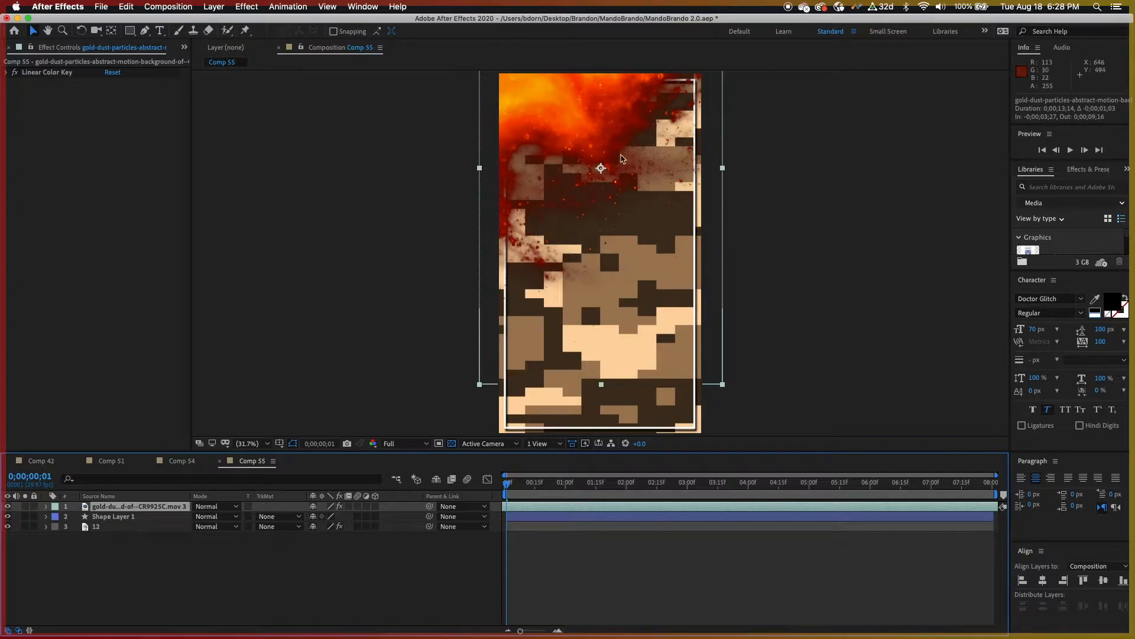
Duplicate the gold-dust layer and set the copy's rotation to -90°
{"action": "left_click", "coordinate": [152, 505]}
{"action": "key", "text": "super+d"}
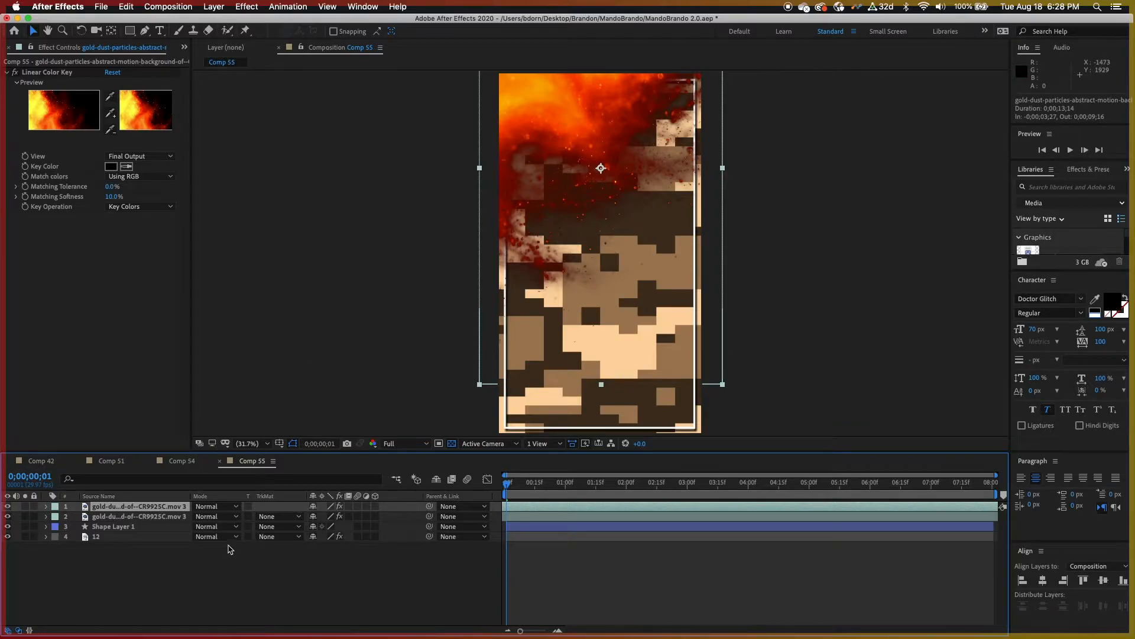
{"action": "key", "text": "r"}
{"action": "left_click", "coordinate": [327, 516]}
{"action": "type", "text": "90"}
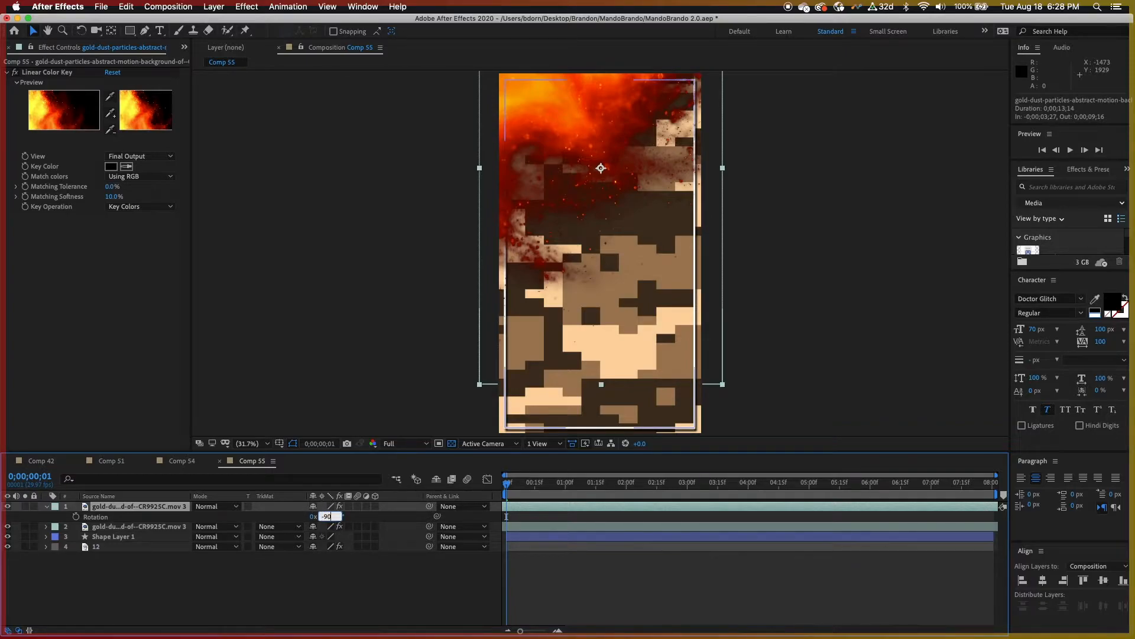
{"action": "key", "text": "Return"}
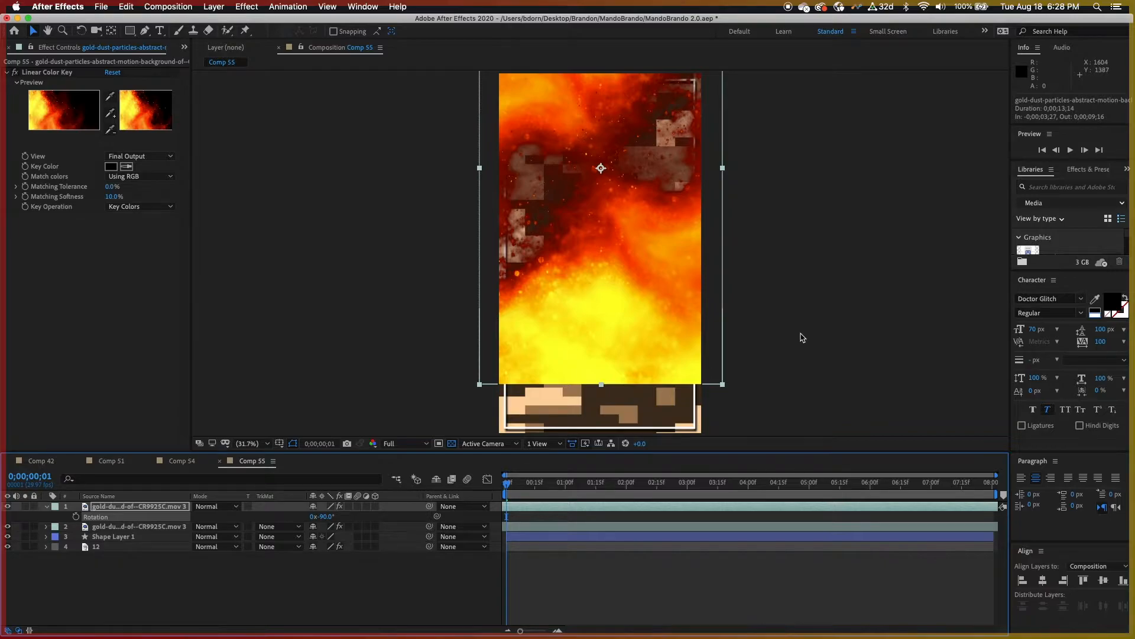
Nudge the duplicate gold-dust layer straight down to a vertical position of about 1344
{"action": "key", "text": "shift+Down"}
{"action": "key", "text": "shift+Down"}
{"action": "key", "text": "shift+Down"}
{"action": "key", "text": "shift+Down"}
{"action": "key", "text": "shift+Down"}
{"action": "key", "text": "shift+Down"}
{"action": "key", "text": "shift+Down"}
{"action": "key", "text": "shift+Down"}
{"action": "key", "text": "shift+Down"}
{"action": "key", "text": "shift+Down"}
{"action": "key", "text": "shift+Down"}
{"action": "key", "text": "shift+Down"}
{"action": "key", "text": "shift+Down"}
{"action": "key", "text": "shift+Down"}
{"action": "key", "text": "shift+Down"}
{"action": "key", "text": "shift+Down"}
{"action": "key", "text": "shift+Down"}
{"action": "key", "text": "shift+Down"}
{"action": "key", "text": "shift+Down"}
{"action": "key", "text": "shift+Down"}
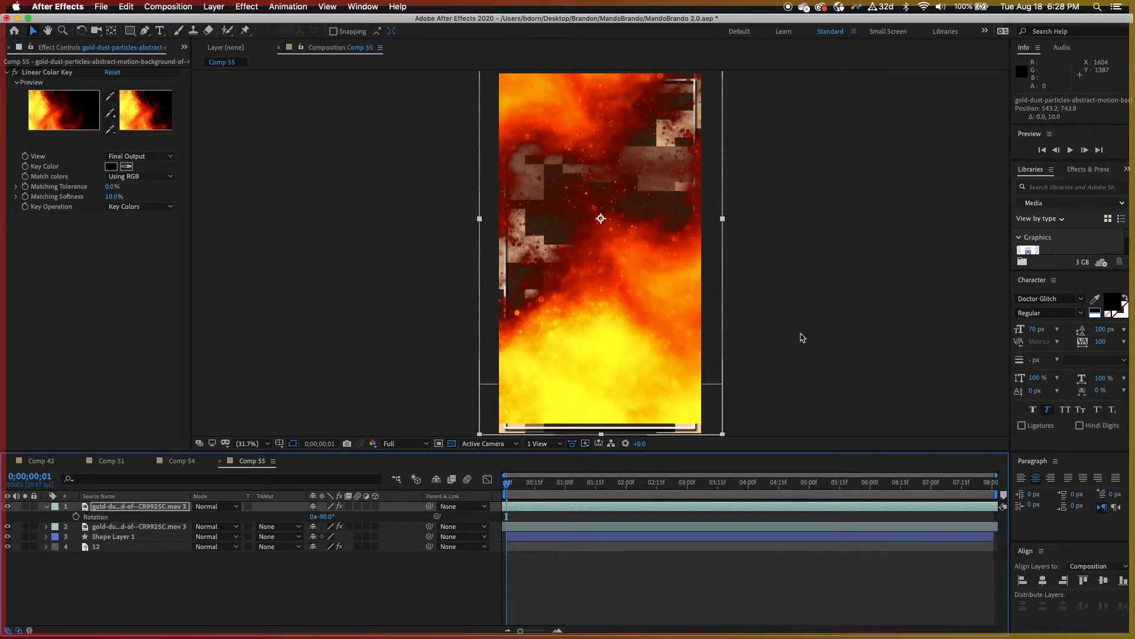
{"action": "key", "text": "shift+Down"}
{"action": "key", "text": "shift+Down"}
{"action": "key", "text": "shift+Down"}
{"action": "key", "text": "shift+Down"}
{"action": "key", "text": "shift+Down"}
{"action": "key", "text": "shift+Down"}
{"action": "key", "text": "shift+Down"}
{"action": "key", "text": "shift+Down"}
{"action": "key", "text": "shift+Down"}
{"action": "key", "text": "shift+Down"}
{"action": "key", "text": "shift+Down"}
{"action": "key", "text": "shift+Down"}
{"action": "key", "text": "shift+Down"}
{"action": "key", "text": "shift+Down"}
{"action": "key", "text": "shift+Down"}
{"action": "key", "text": "shift+Down"}
{"action": "key", "text": "shift+Down"}
{"action": "key", "text": "shift+Down"}
{"action": "key", "text": "shift+Down"}
{"action": "key", "text": "shift+Down"}
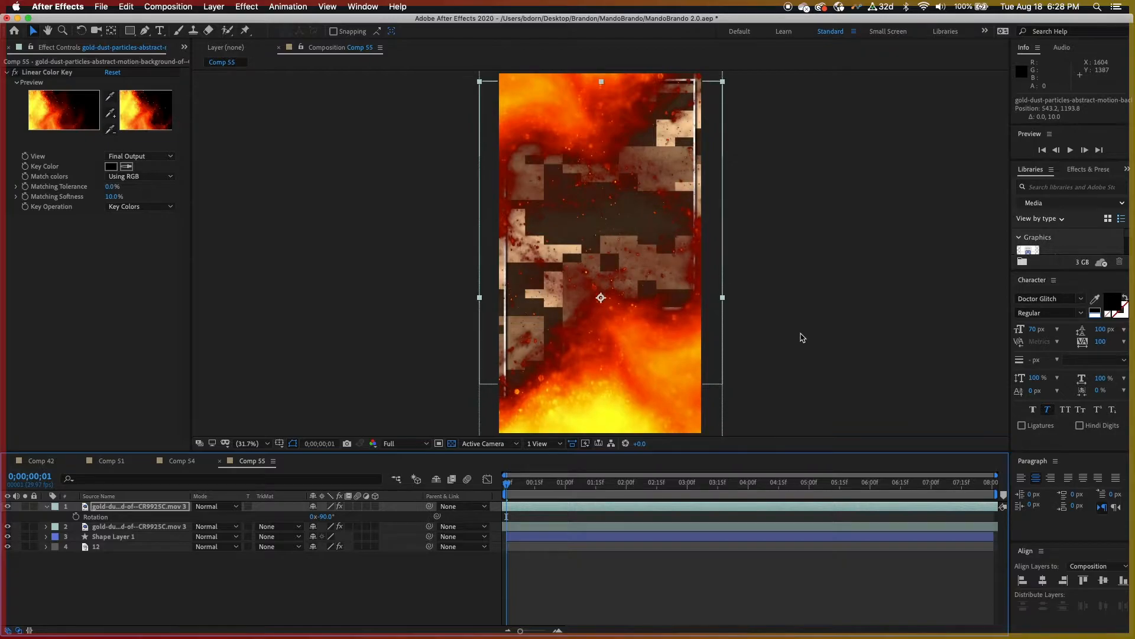
{"action": "key", "text": "shift+Down"}
{"action": "key", "text": "shift+Down"}
{"action": "key", "text": "shift+Down"}
{"action": "key", "text": "shift+Down"}
{"action": "key", "text": "shift+Down"}
{"action": "key", "text": "shift+Down"}
{"action": "key", "text": "shift+Down"}
{"action": "key", "text": "shift+Down"}
{"action": "key", "text": "shift+Down"}
{"action": "key", "text": "shift+Down"}
{"action": "key", "text": "shift+Down"}
{"action": "key", "text": "shift+Down"}
{"action": "key", "text": "shift+Down"}
{"action": "key", "text": "shift+Down"}
{"action": "key", "text": "shift+Down"}
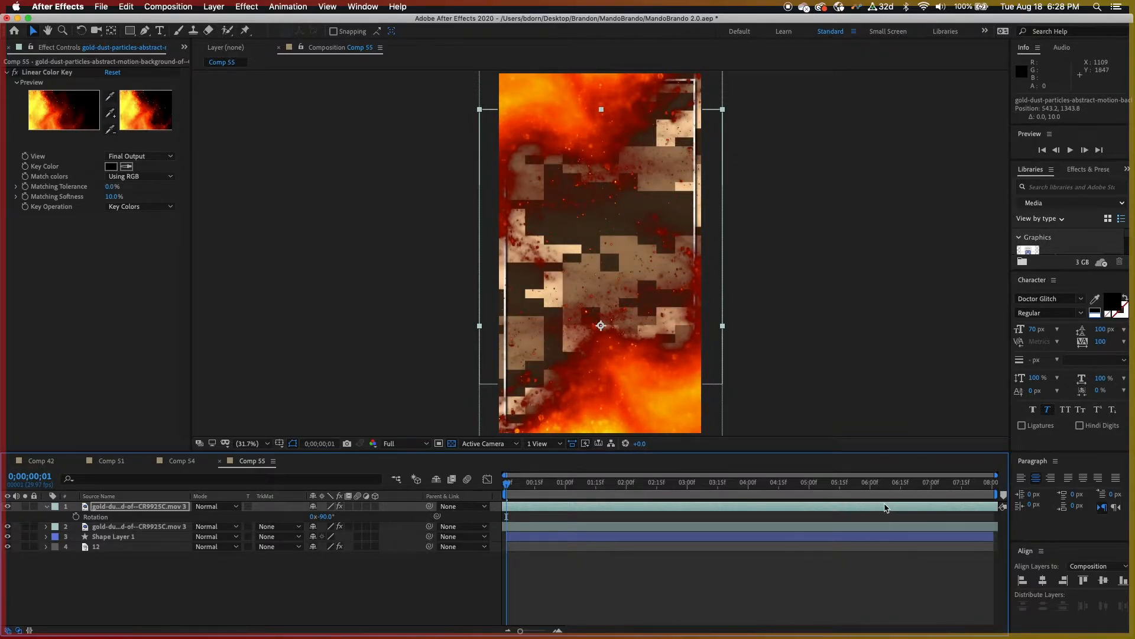
Slide the duplicate gold-dust layer earlier in time so its in point is at -0;00;06;03, then collapse its properties
{"action": "left_click", "coordinate": [852, 506]}
{"action": "left_click_drag", "start_coordinate": [851, 506], "coordinate": [658, 505]}
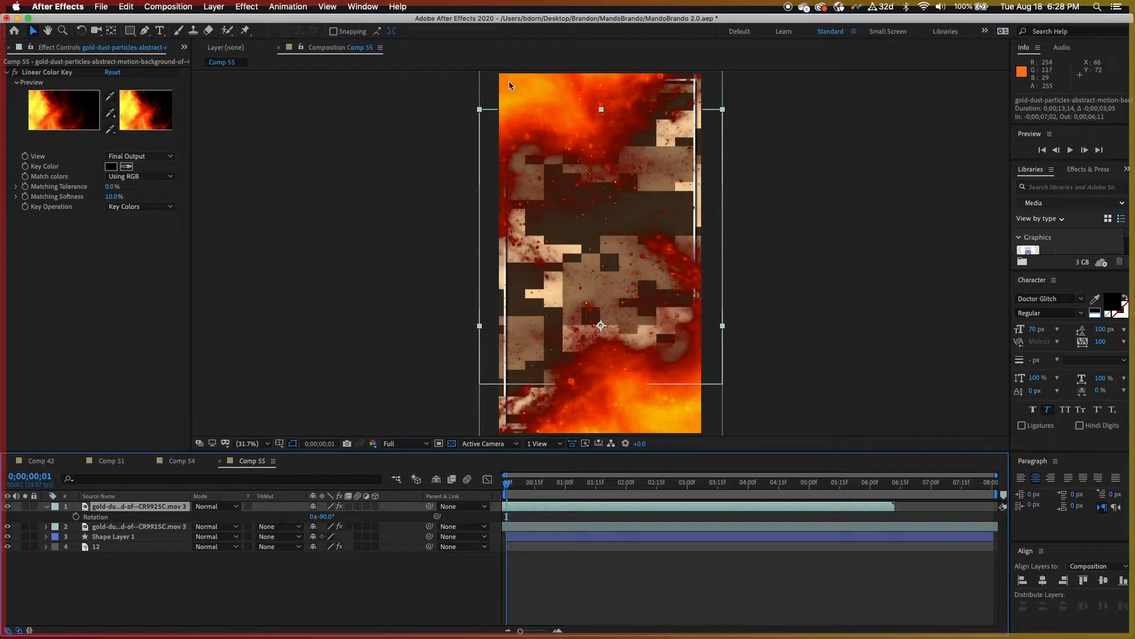
{"action": "left_click", "coordinate": [715, 507]}
{"action": "left_click_drag", "start_coordinate": [714, 507], "coordinate": [746, 507]}
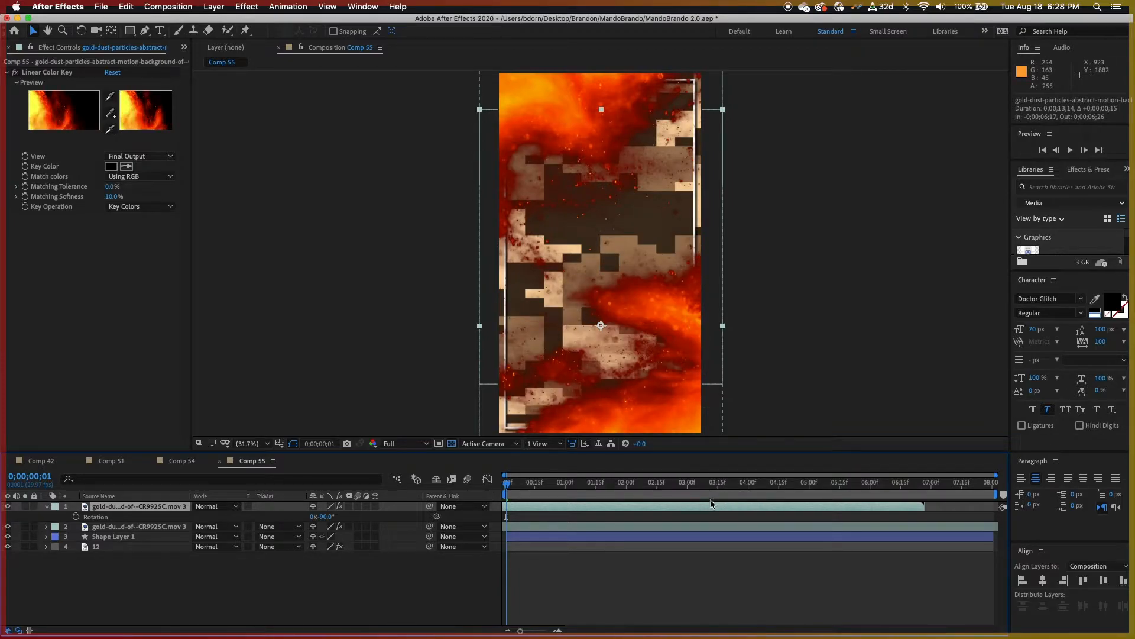
{"action": "left_click_drag", "start_coordinate": [658, 507], "coordinate": [720, 510]}
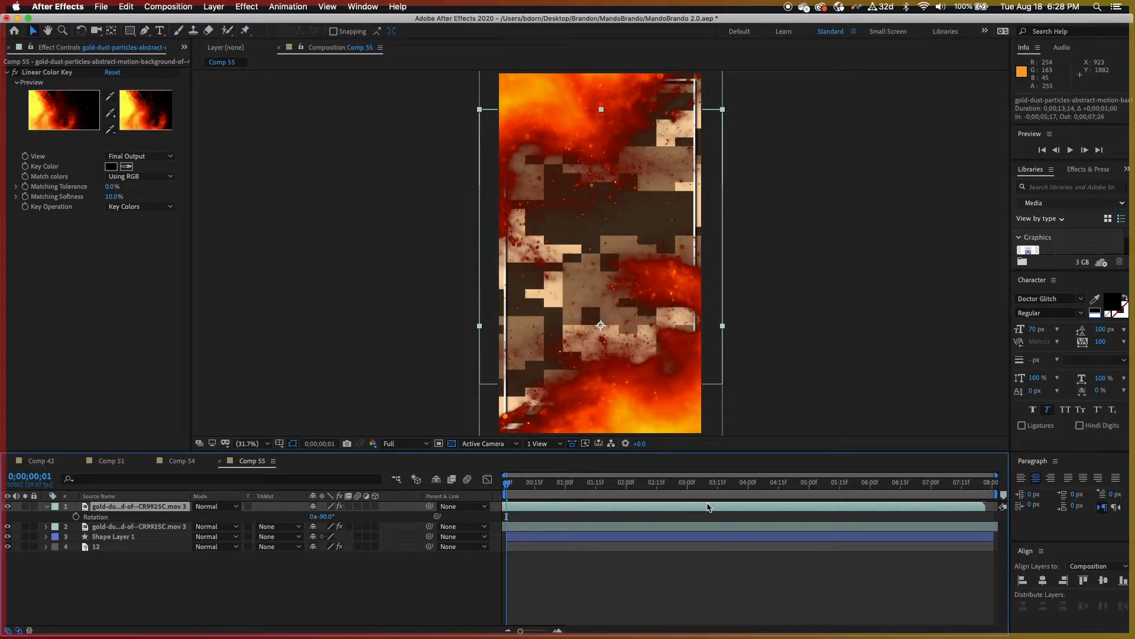
{"action": "left_click_drag", "start_coordinate": [696, 506], "coordinate": [661, 510]}
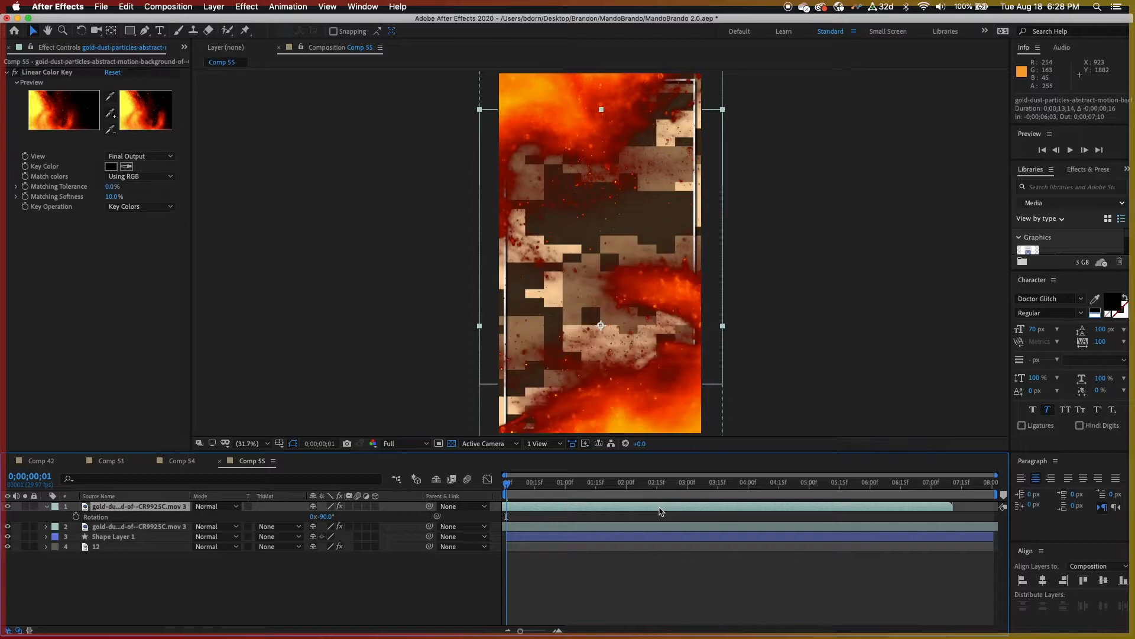
{"action": "left_click", "coordinate": [45, 507]}
{"action": "left_click", "coordinate": [159, 594]}
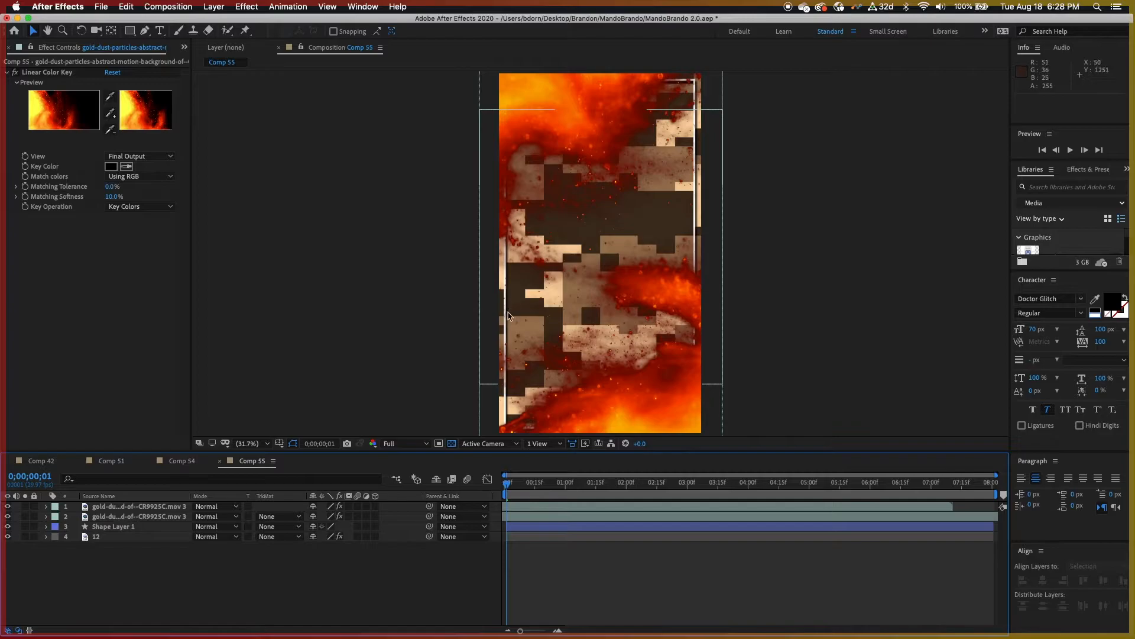
Copy the Drop Shadow layer style from Shape Layer 1 onto both gold-dust layers, then collapse their properties
{"action": "left_click", "coordinate": [113, 528]}
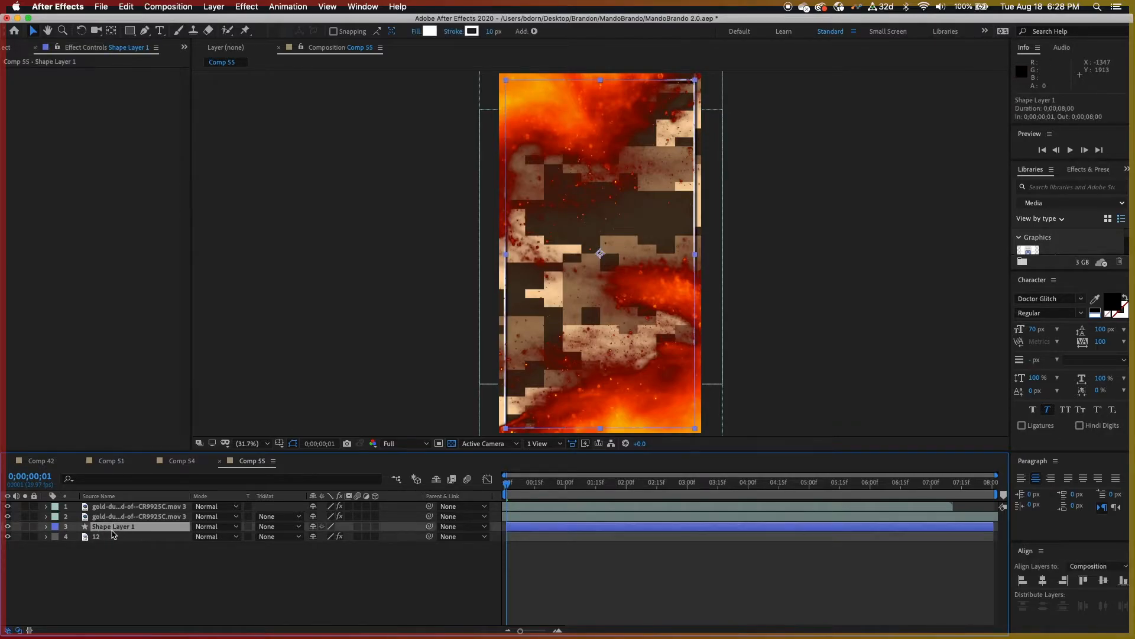
{"action": "left_click", "coordinate": [46, 527]}
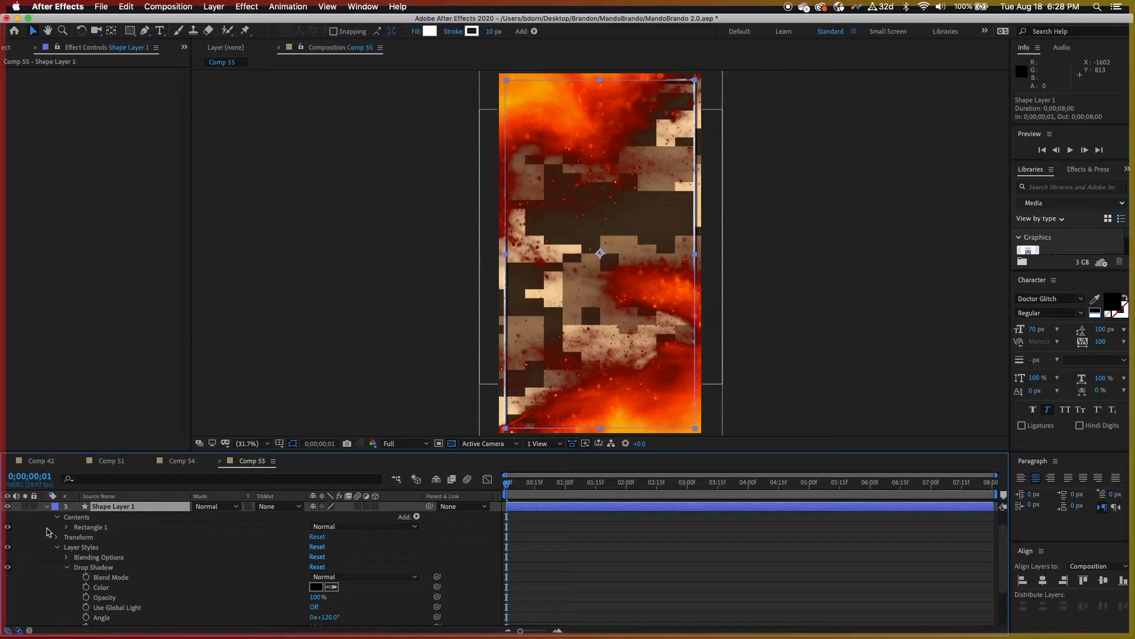
{"action": "left_click", "coordinate": [92, 568]}
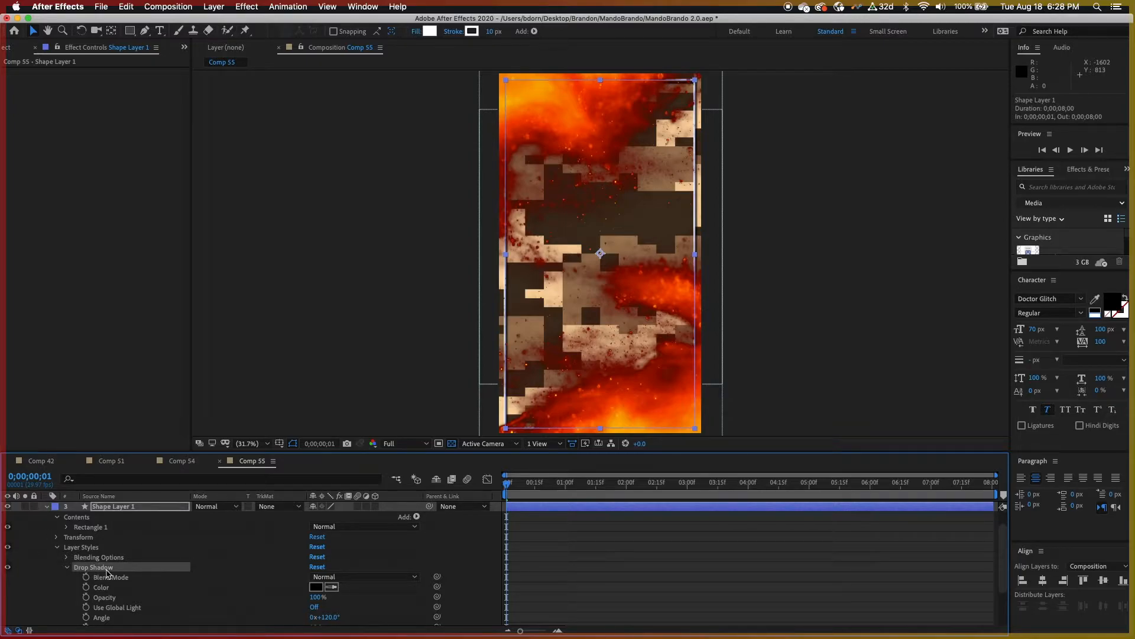
{"action": "left_click", "coordinate": [48, 507]}
{"action": "left_click", "coordinate": [124, 516]}
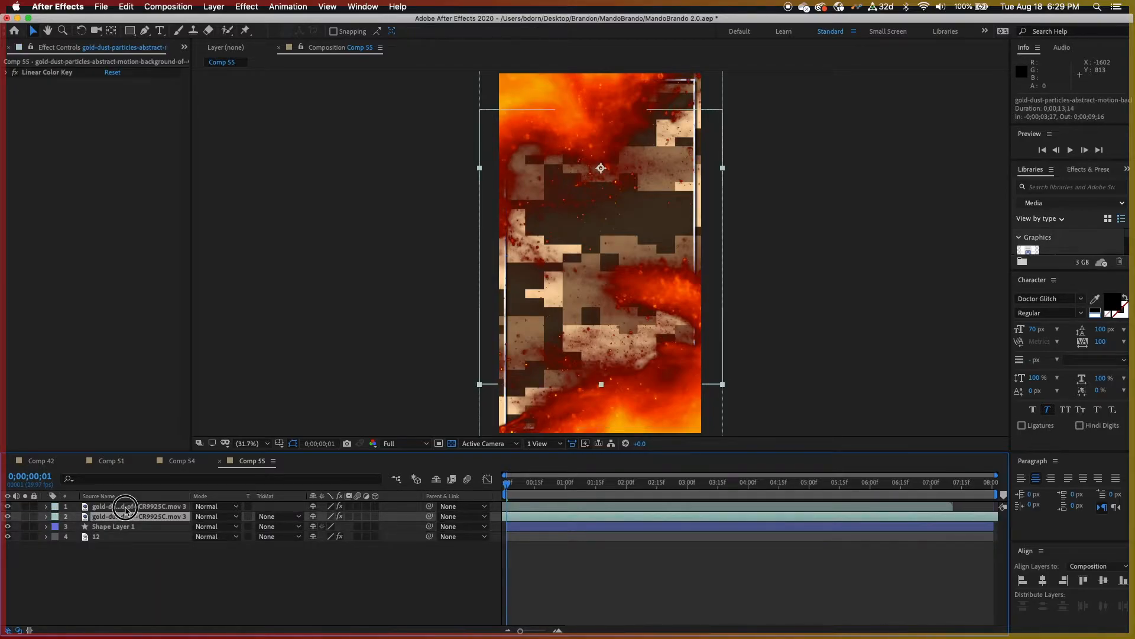
{"action": "left_click", "coordinate": [126, 507], "text": "shift"}
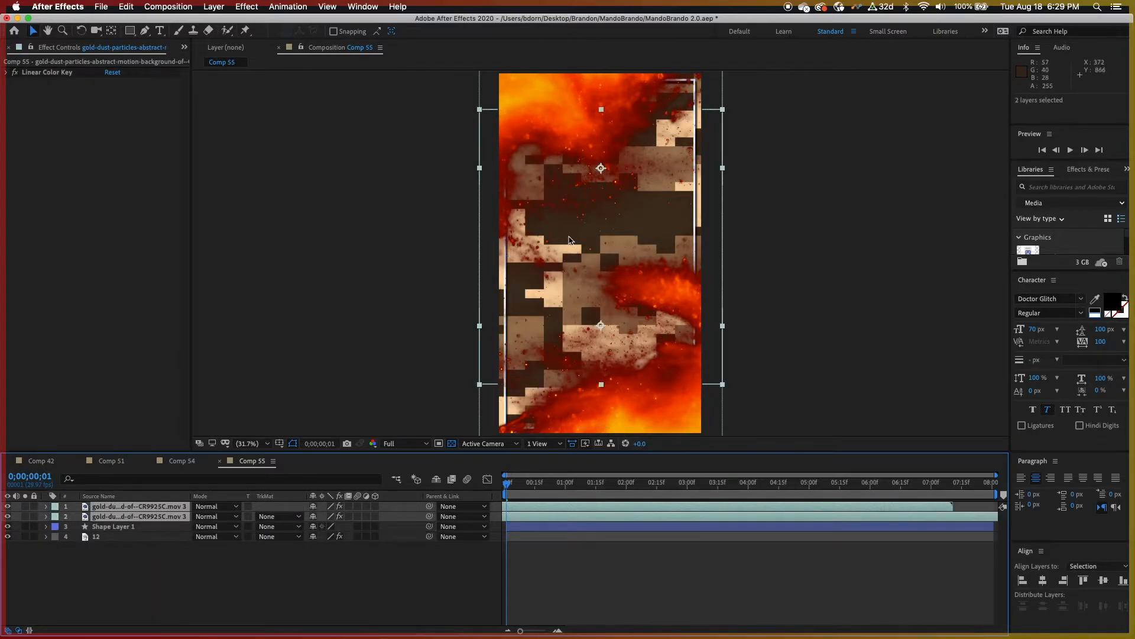
{"action": "key", "text": "u"}
{"action": "key", "text": "u"}
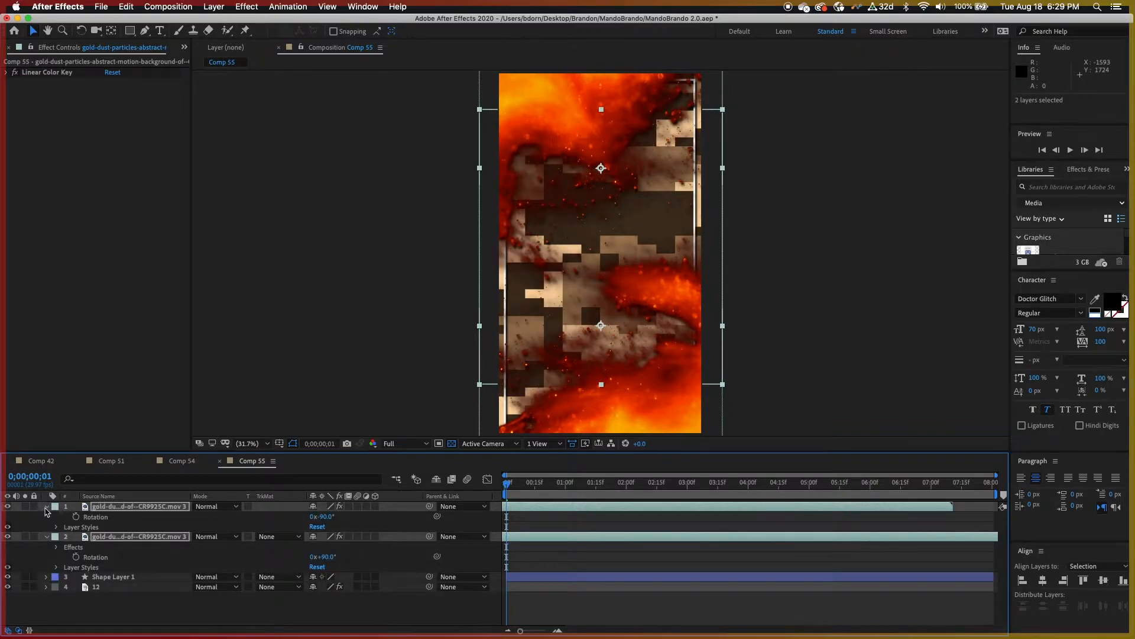
{"action": "key", "text": "u"}
{"action": "left_click", "coordinate": [230, 583]}
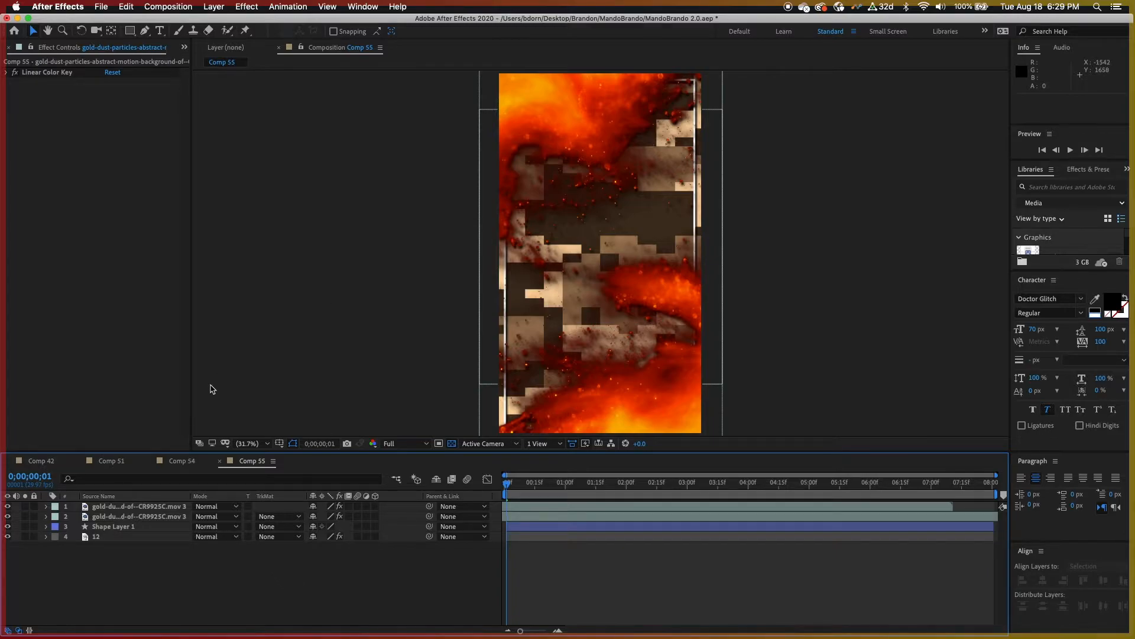
Open Comp 42 to view its 1000 followers design
{"action": "left_click", "coordinate": [220, 582]}
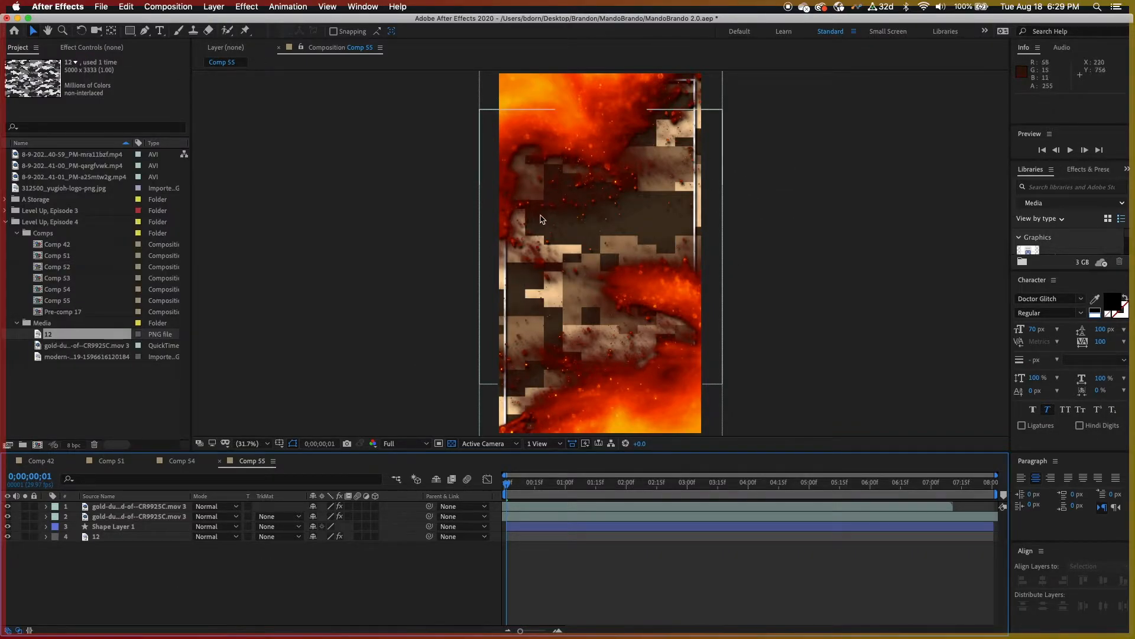
{"action": "left_click", "coordinate": [49, 459]}
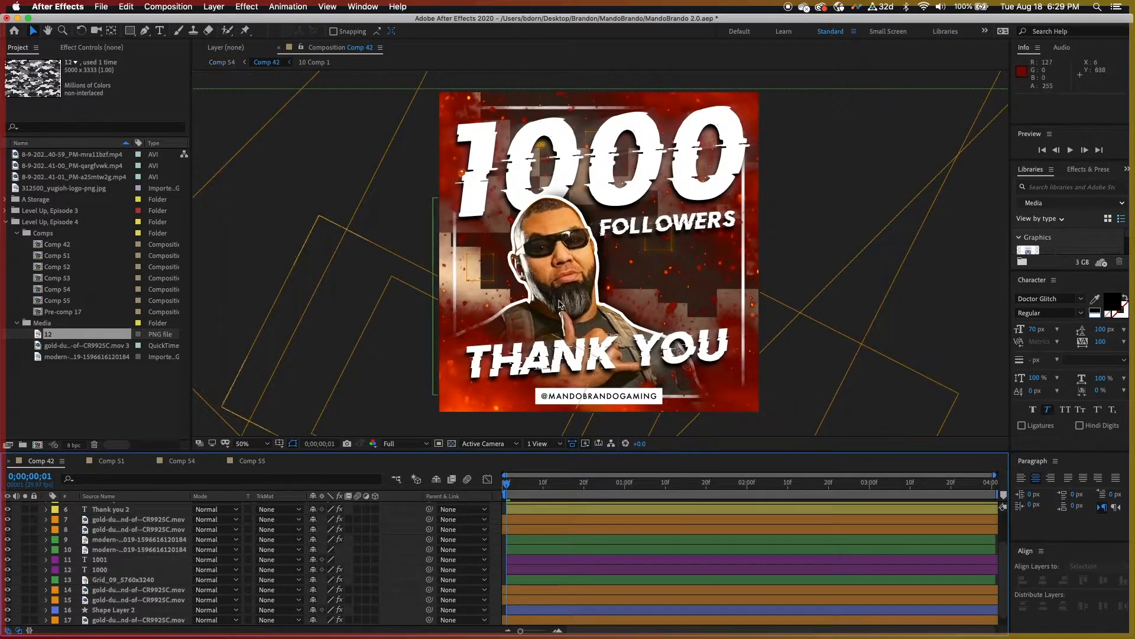
Copy the Grid_09_5760x3240 layer from Comp 42 and paste it above the other layers in Comp 55
{"action": "scroll", "coordinate": [93, 600], "scroll_direction": "down", "scroll_amount": 1}
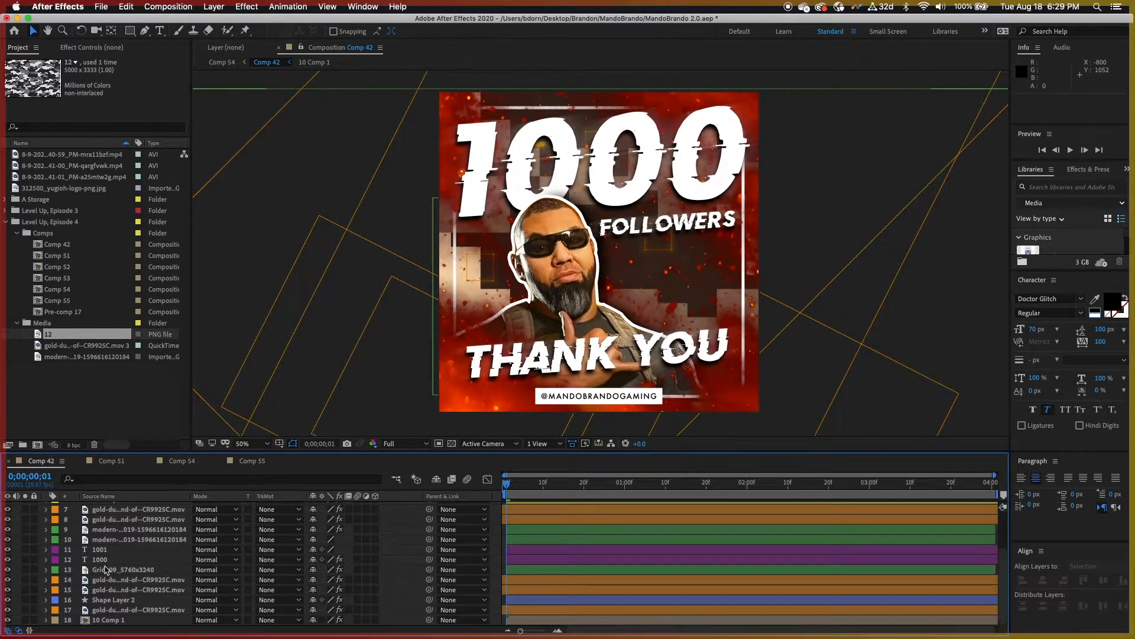
{"action": "left_click", "coordinate": [121, 571]}
{"action": "key", "text": "super+c"}
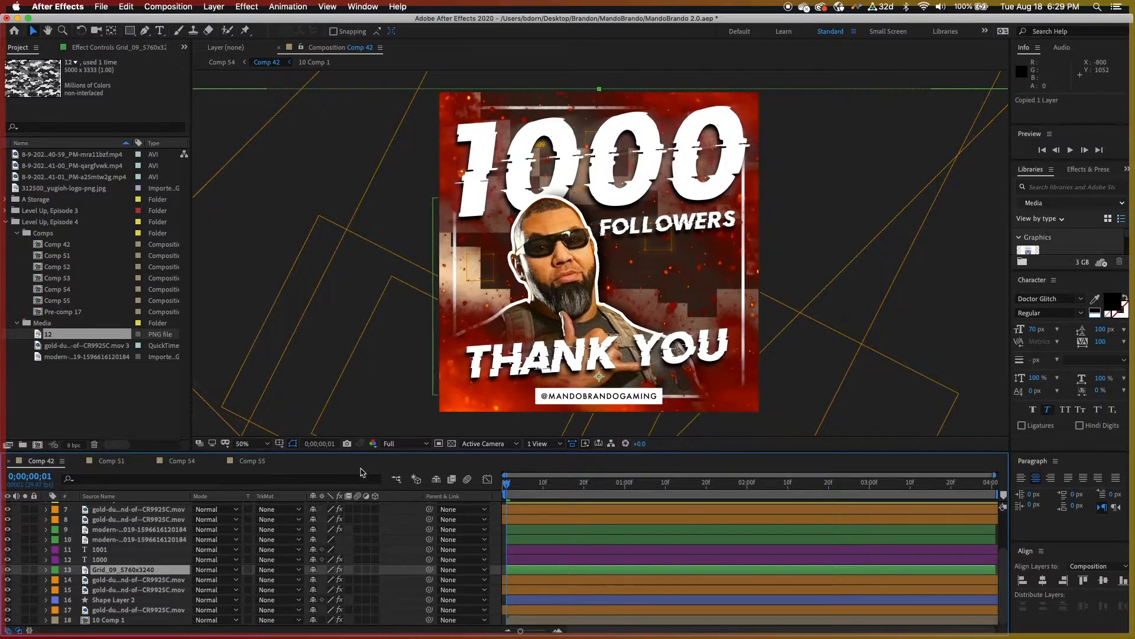
{"action": "left_click", "coordinate": [252, 462]}
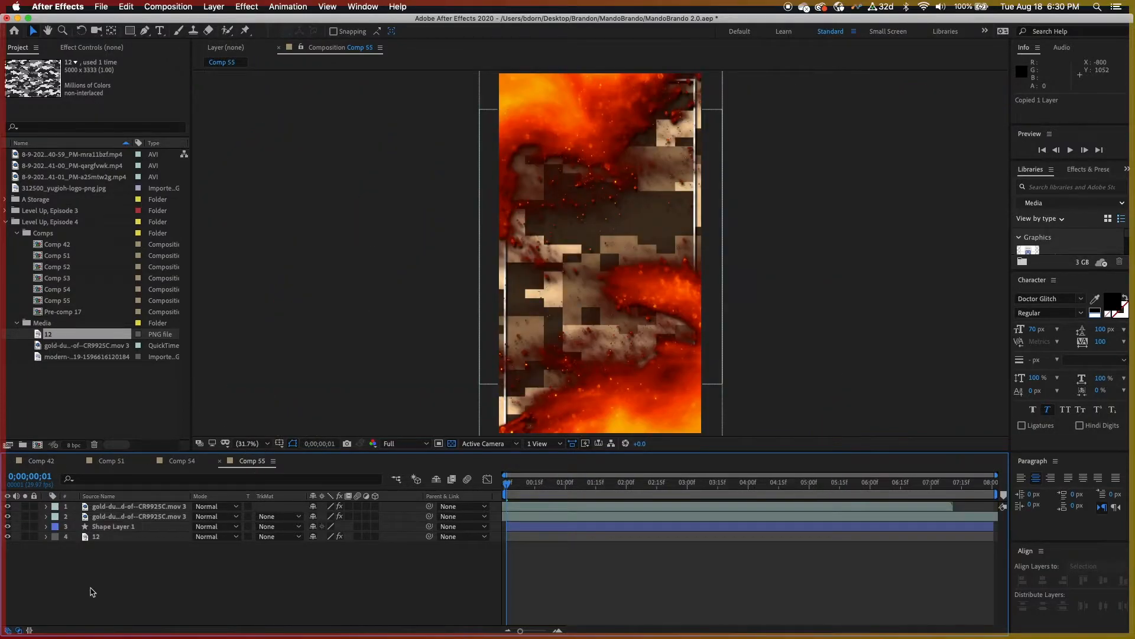
{"action": "key", "text": "super+v"}
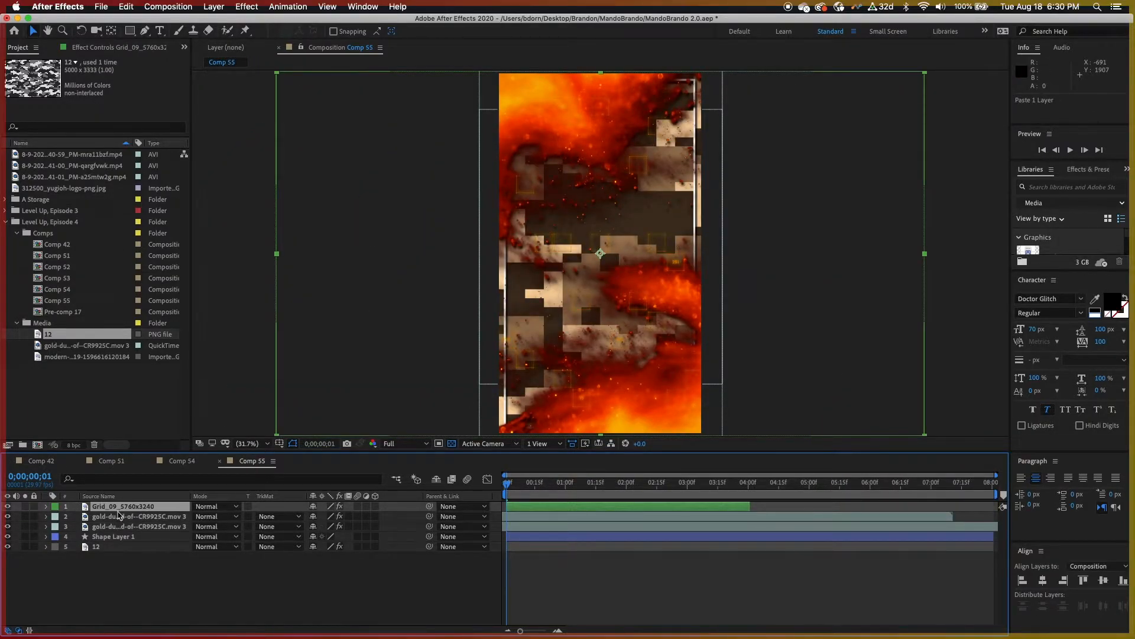
Display the grid layer's effects, collapse their settings, and disable Linear Color Key, Change to Color and Glow
{"action": "left_click", "coordinate": [93, 48]}
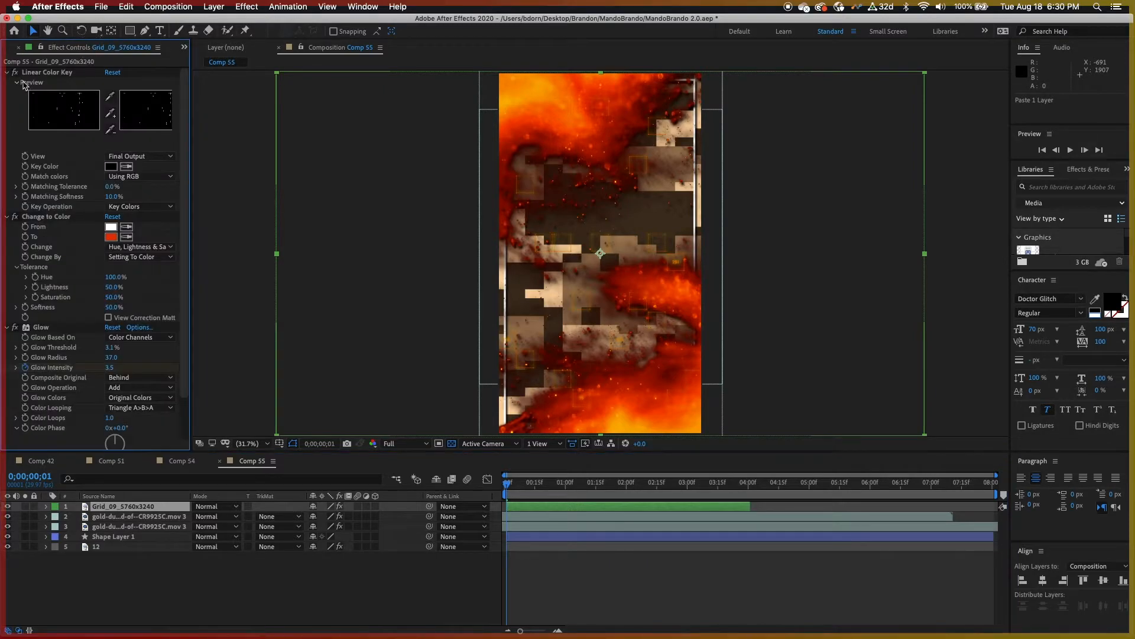
{"action": "left_click", "coordinate": [7, 72]}
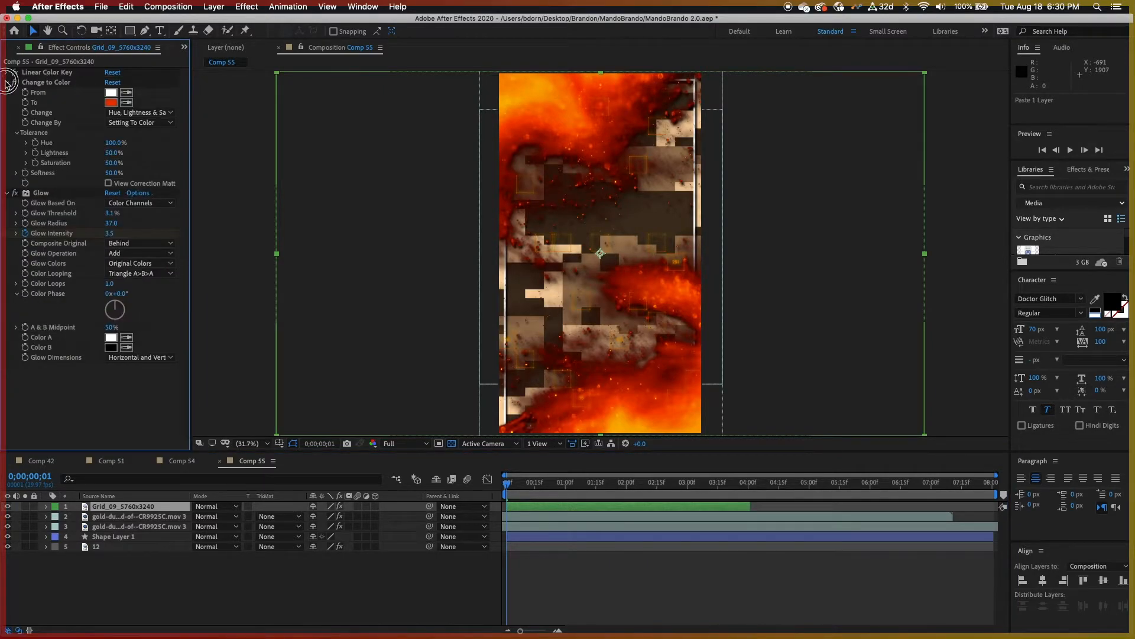
{"action": "left_click", "coordinate": [7, 82]}
{"action": "left_click", "coordinate": [7, 92]}
{"action": "left_click", "coordinate": [14, 72]}
{"action": "left_click", "coordinate": [15, 82]}
{"action": "left_click", "coordinate": [15, 92]}
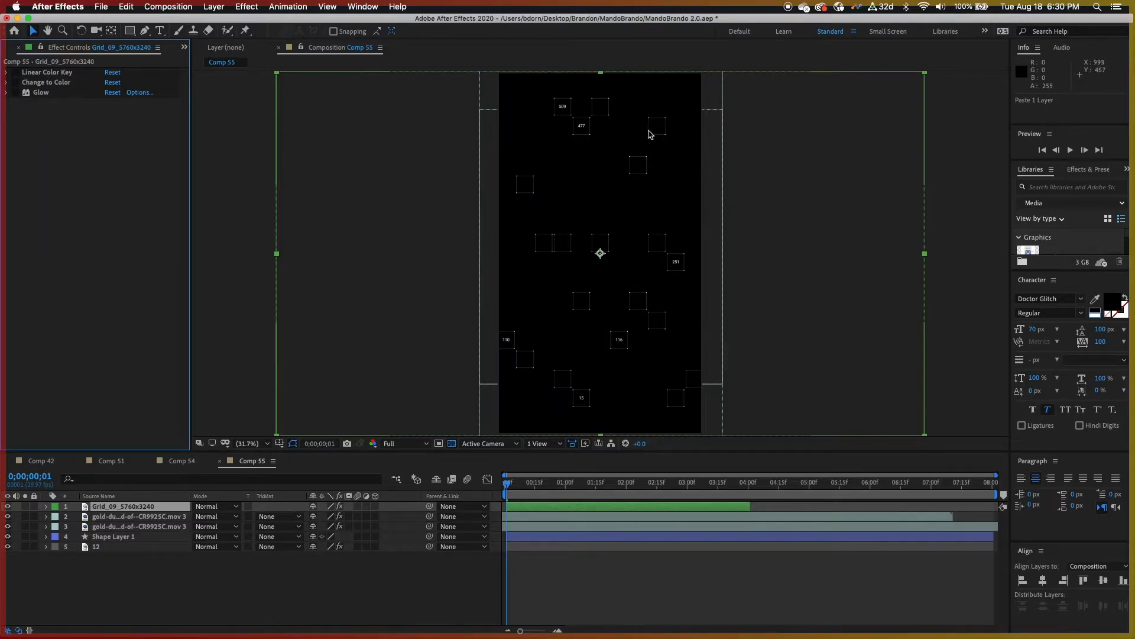
Re-enable Linear Color Key, Change to Color and Glow one by one, examining the Change to Color and Glow settings
{"action": "left_click", "coordinate": [15, 73]}
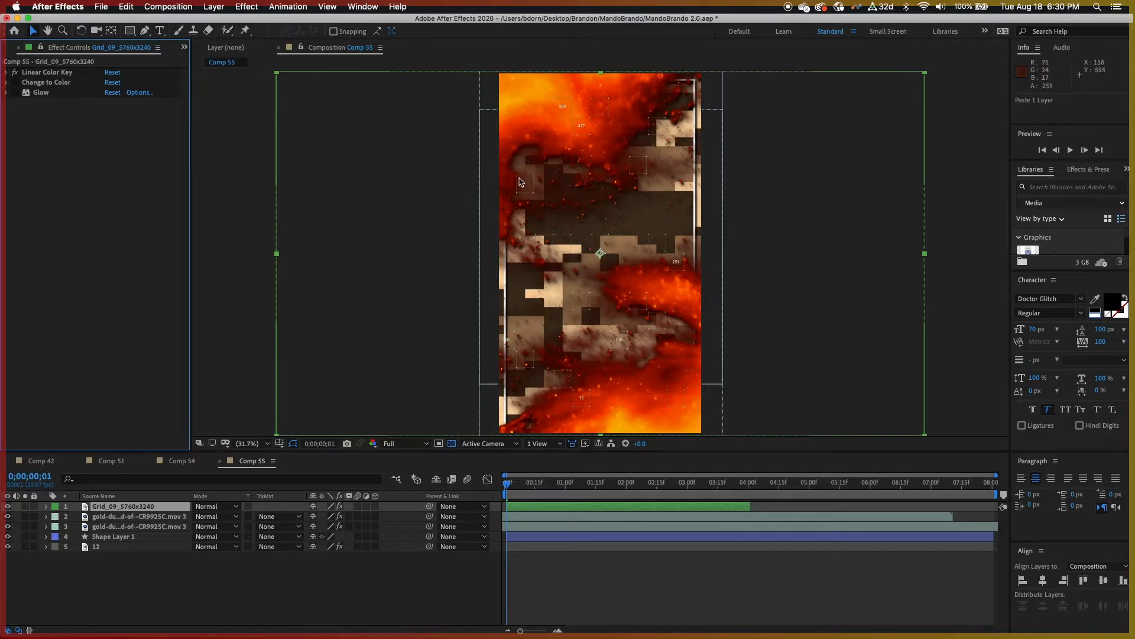
{"action": "left_click", "coordinate": [14, 83]}
{"action": "left_click", "coordinate": [6, 83]}
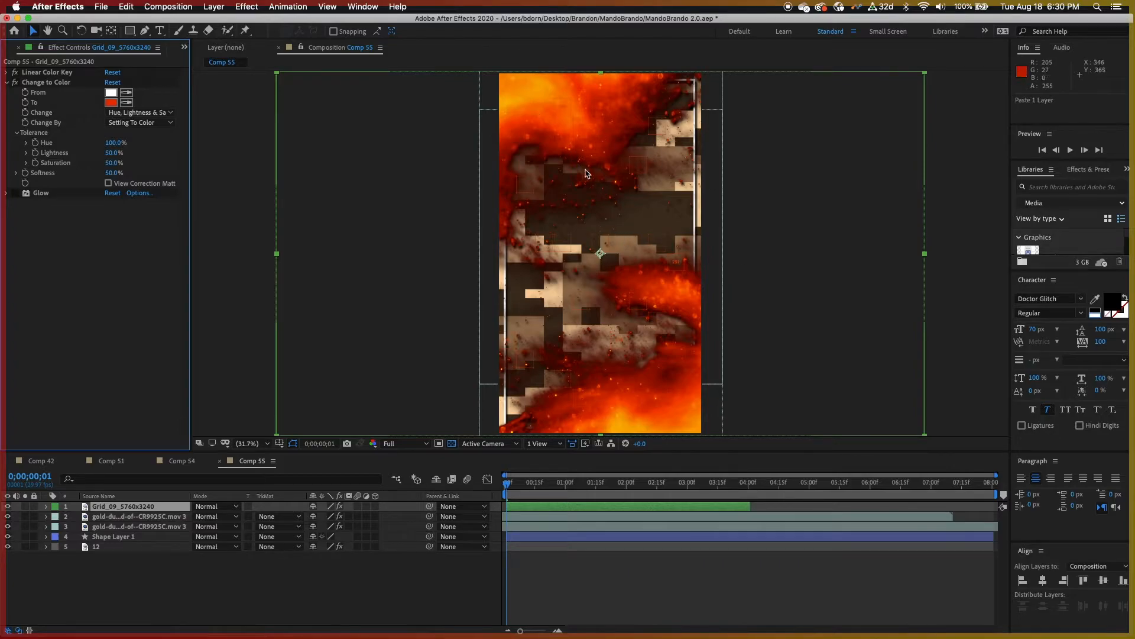
{"action": "left_click", "coordinate": [6, 83]}
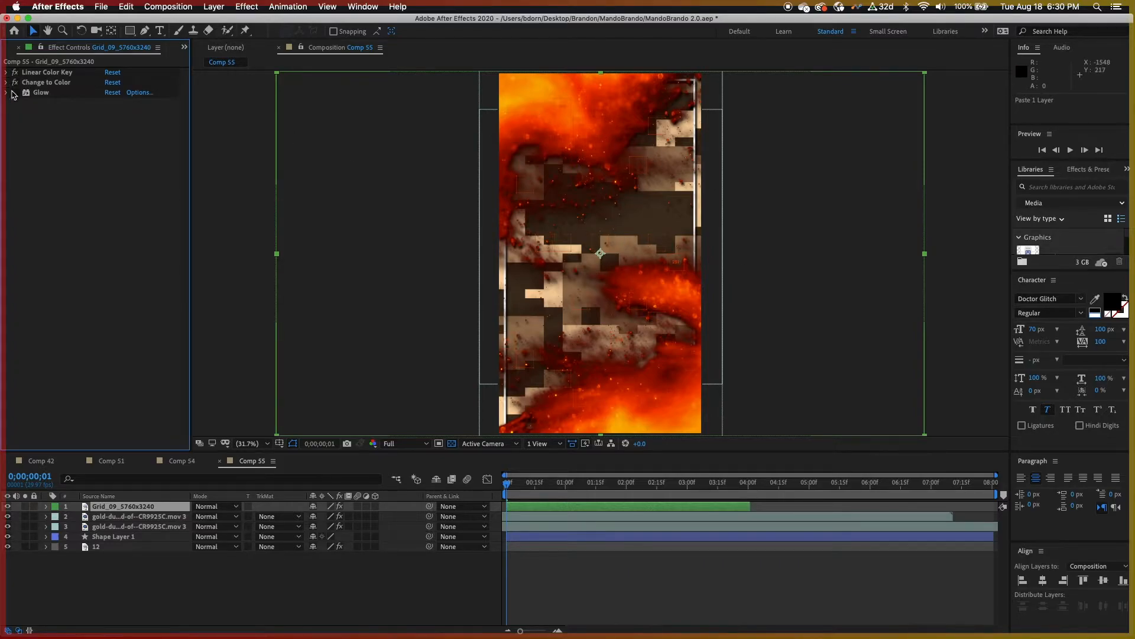
{"action": "left_click", "coordinate": [7, 93]}
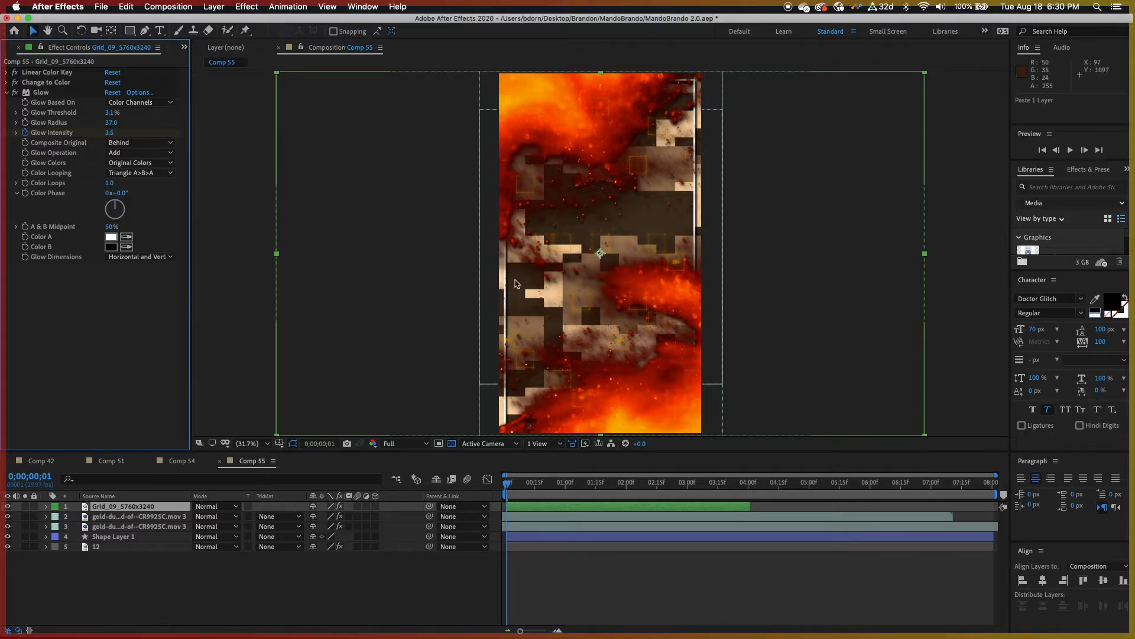
{"action": "left_click", "coordinate": [7, 92]}
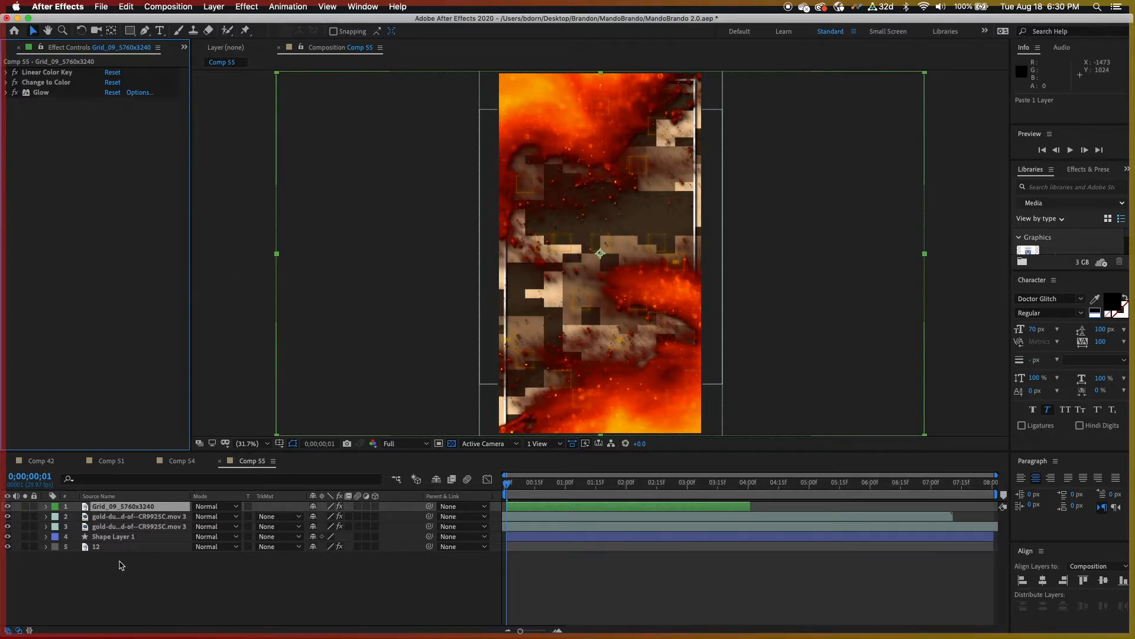
Deselect the grid layer in Comp 55 and return to Comp 42
{"action": "left_click", "coordinate": [225, 592]}
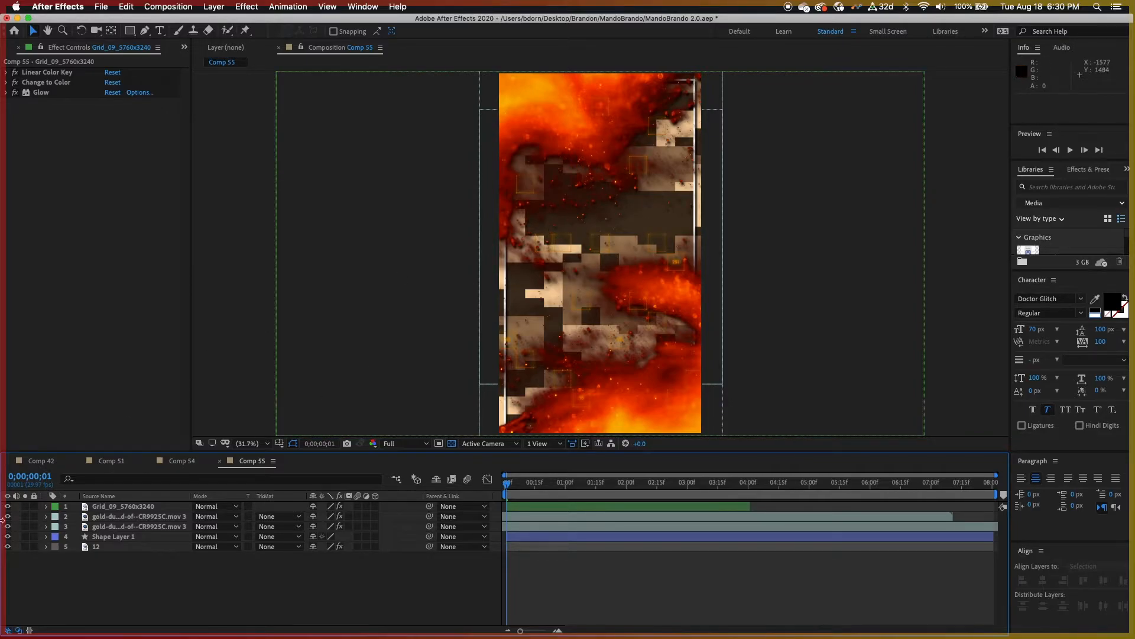
{"action": "left_click", "coordinate": [42, 461]}
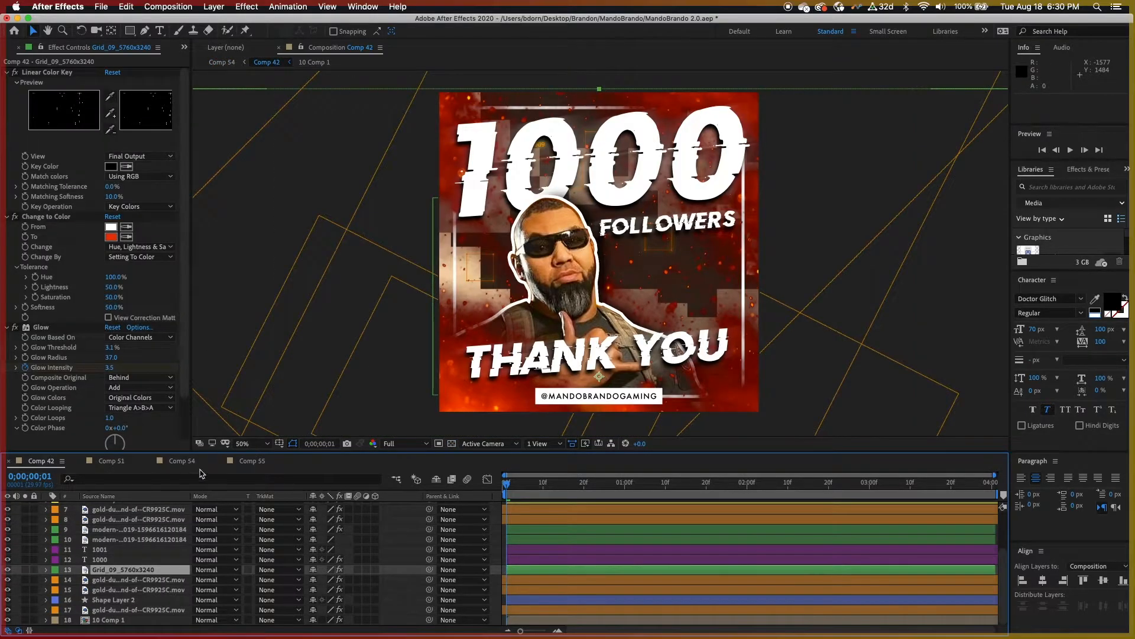